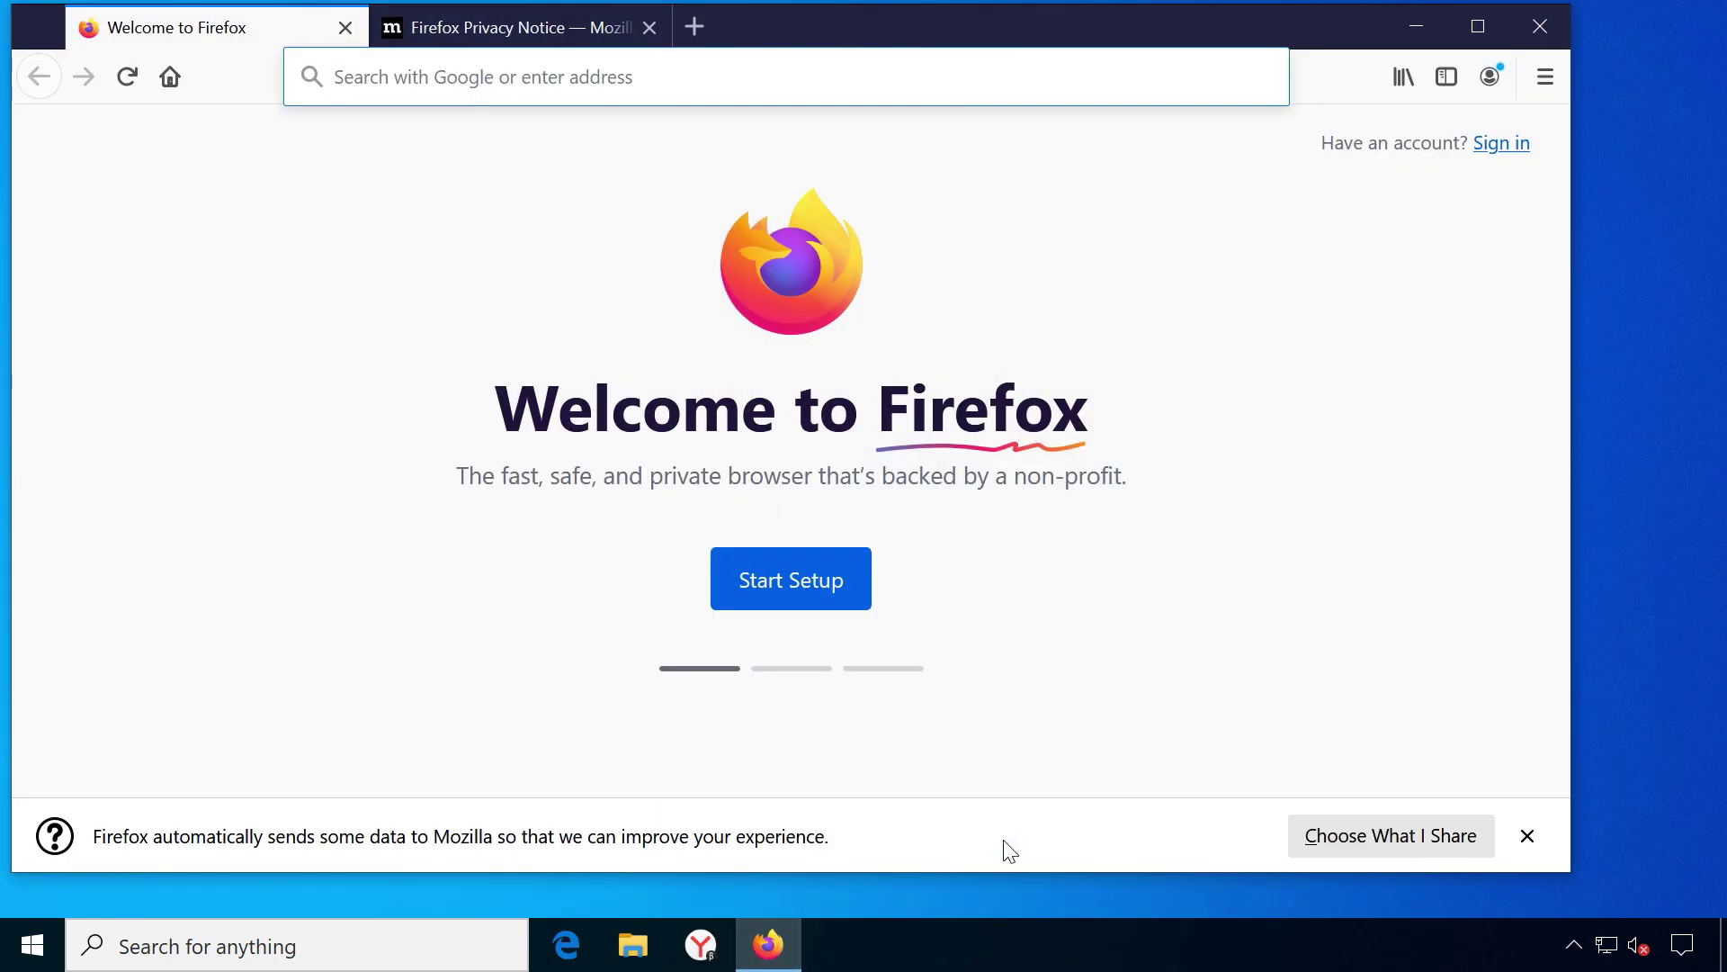
Load duckduckgo.com in Firefox, then close the browser window
left_click(1101, 76)
type("duckduckgo.com")
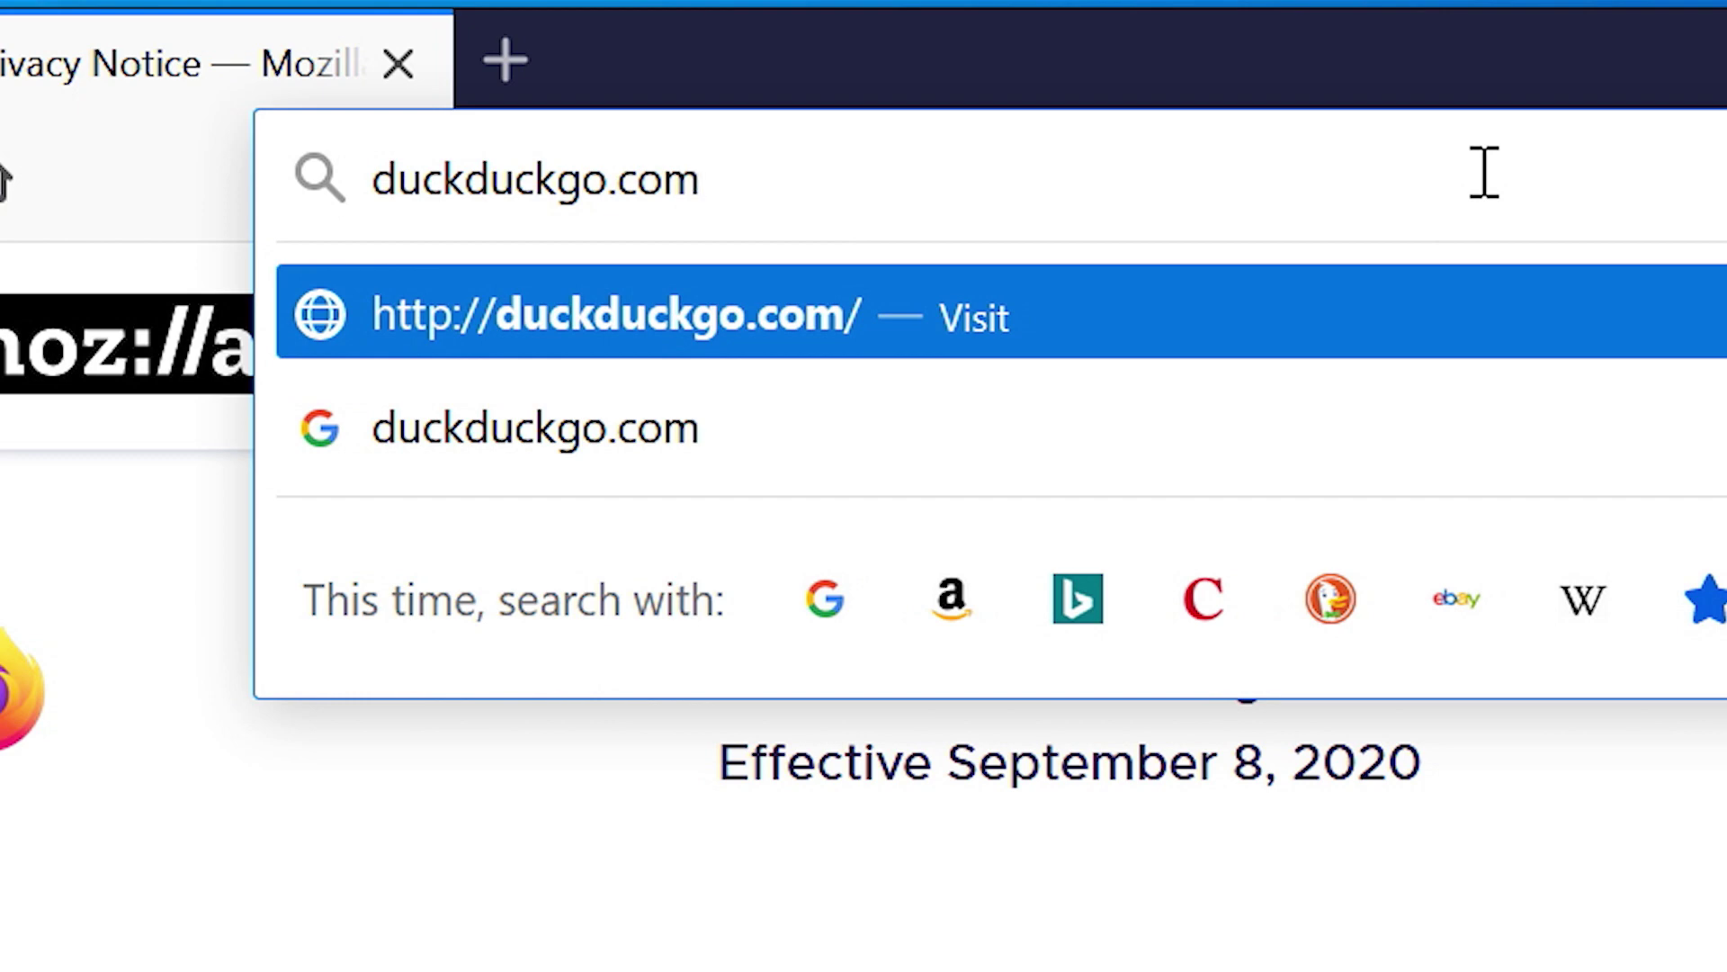
key("Return")
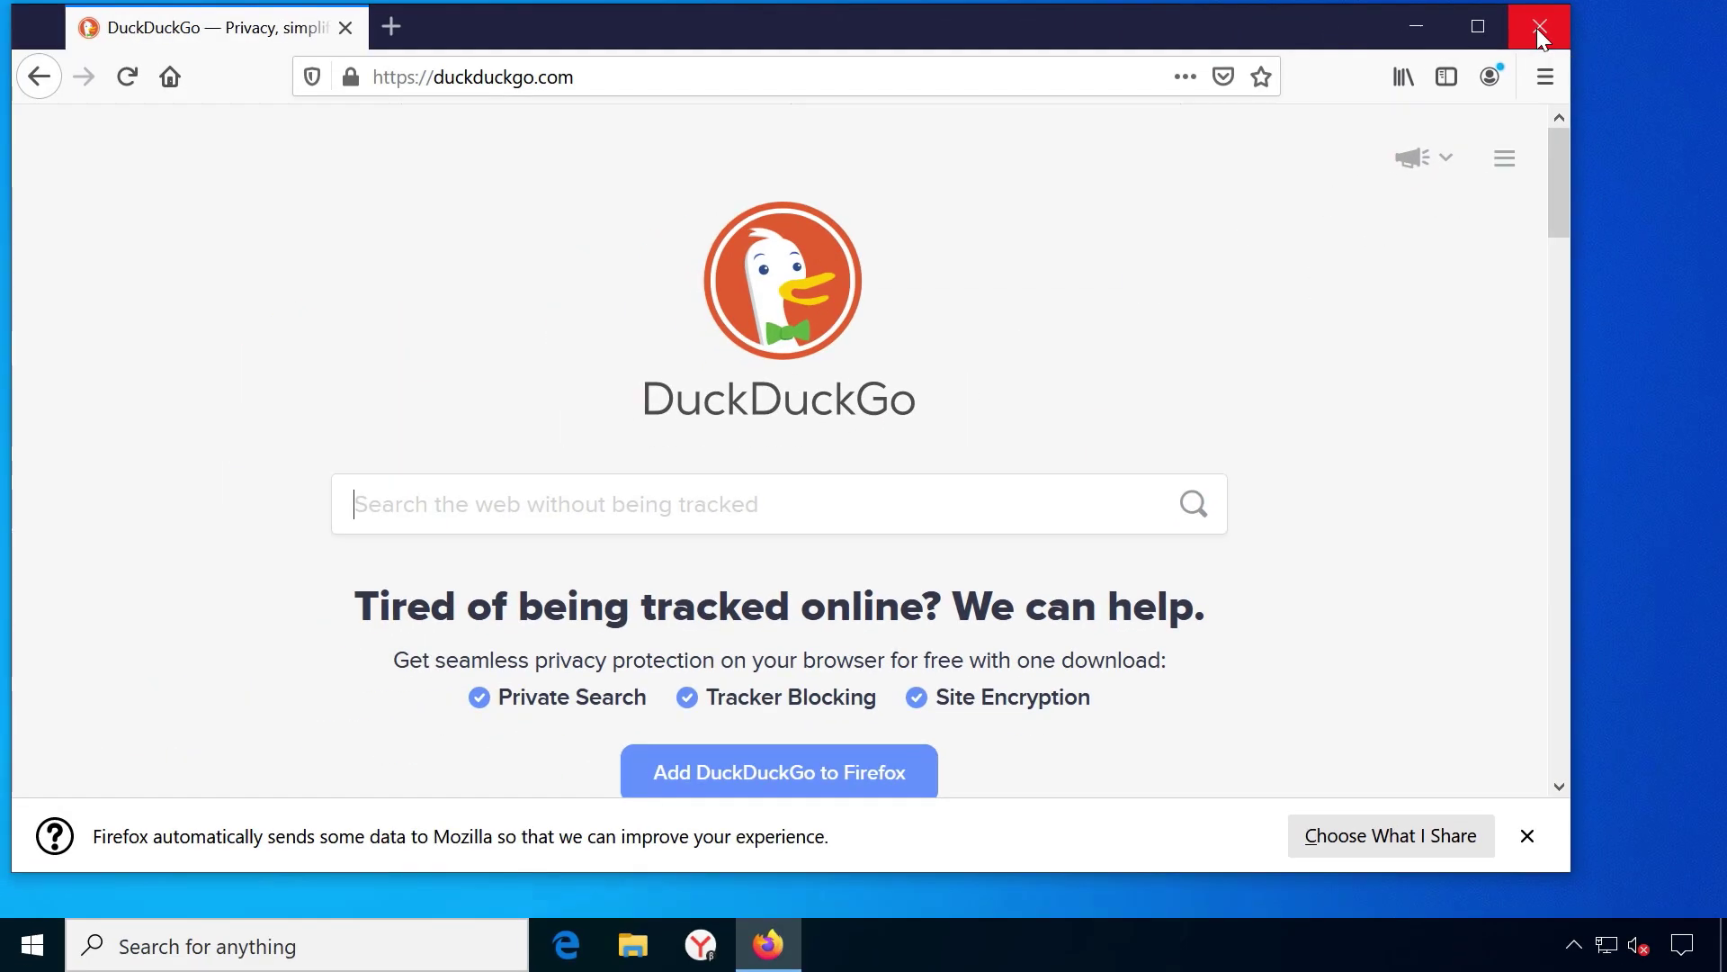
left_click(1538, 28)
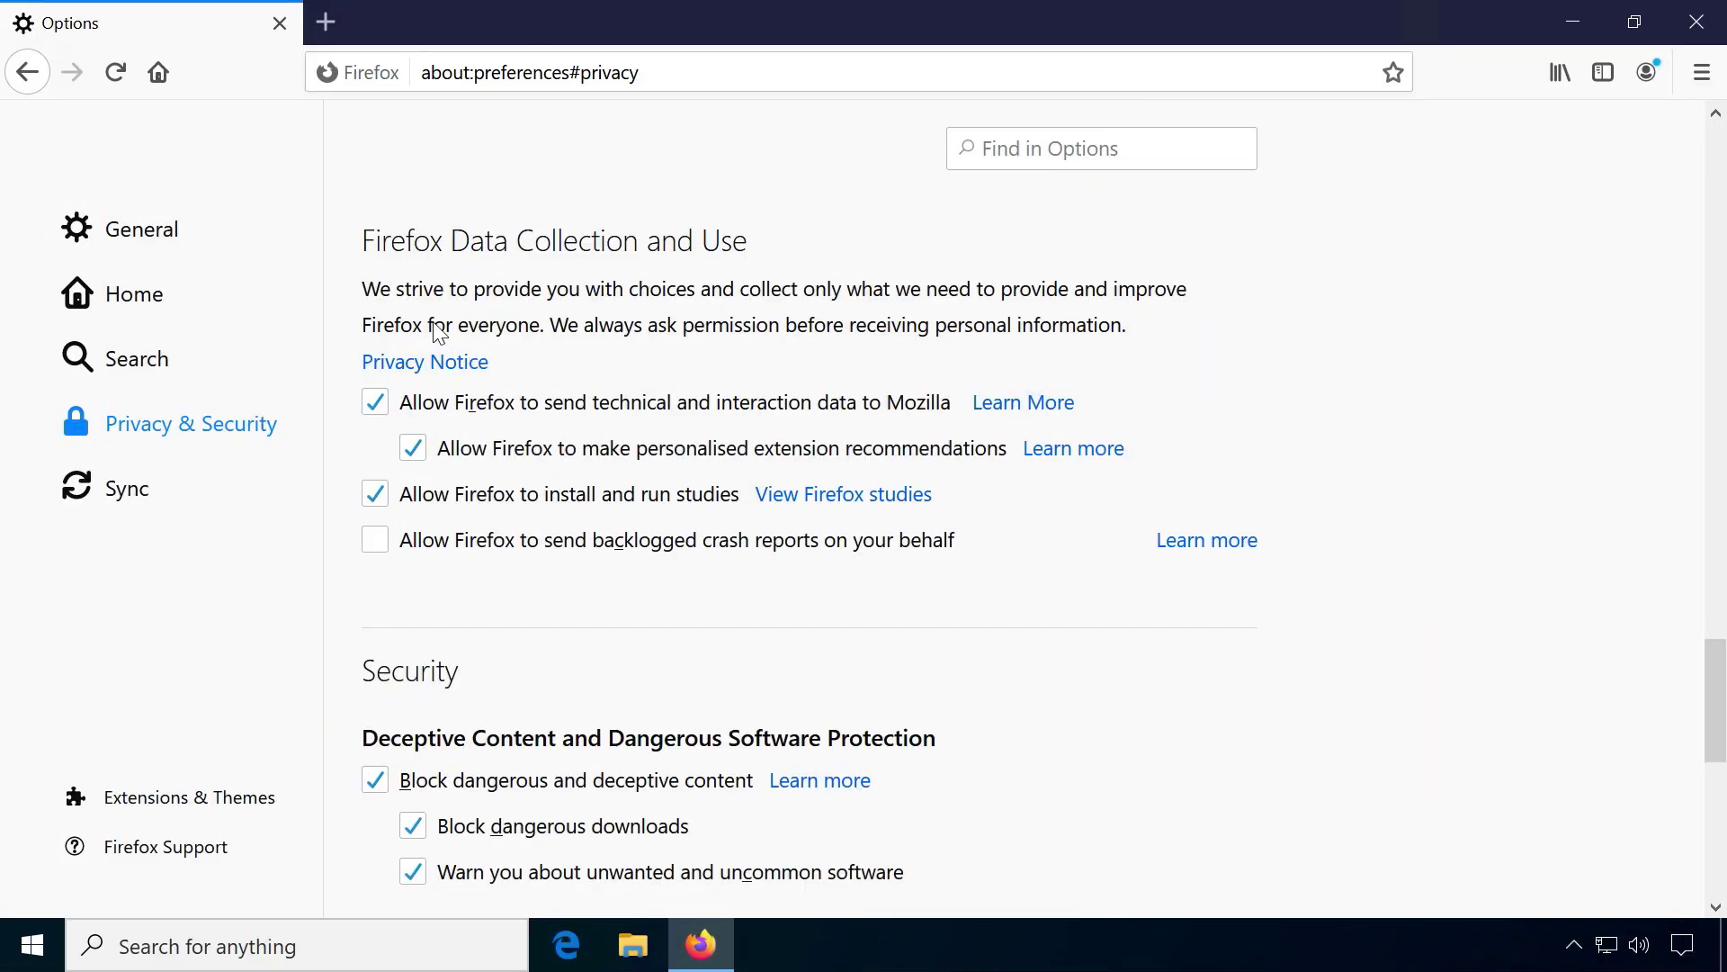
Highlight the 'Firefox Data Collection and Use' heading on the privacy settings page
left_click_drag(361, 257, 781, 247)
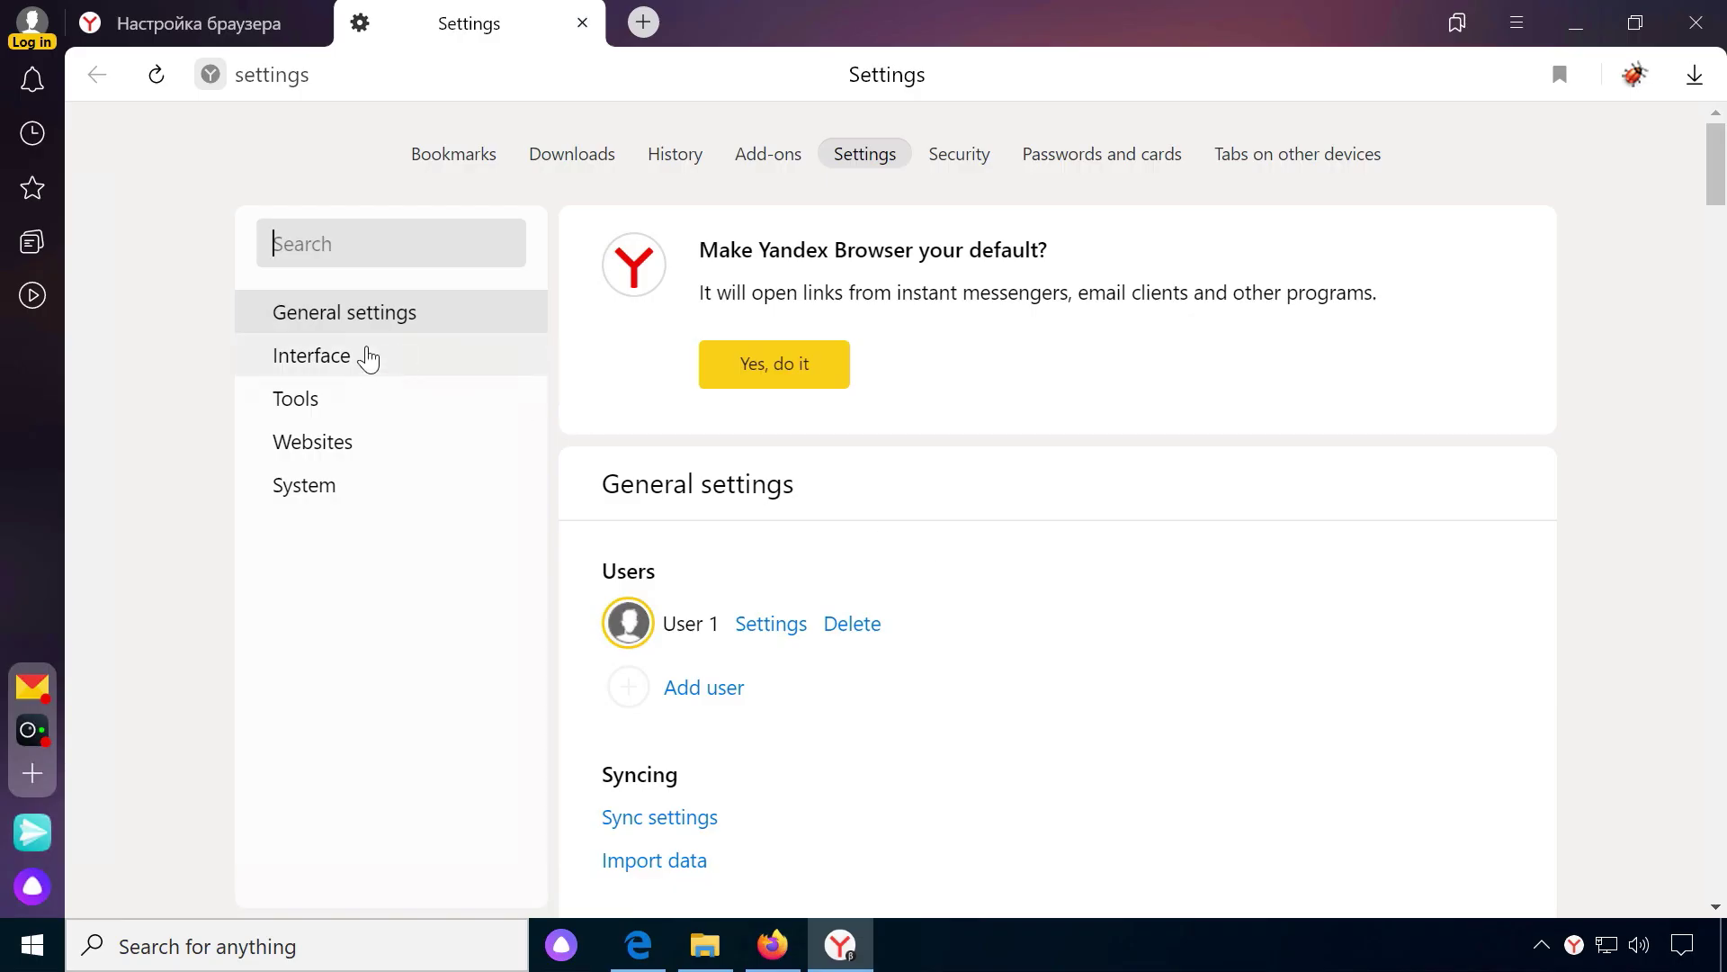
Show Yandex's Interface settings and dismiss the 'Almost done!' search-engine prompt without choosing
left_click(324, 363)
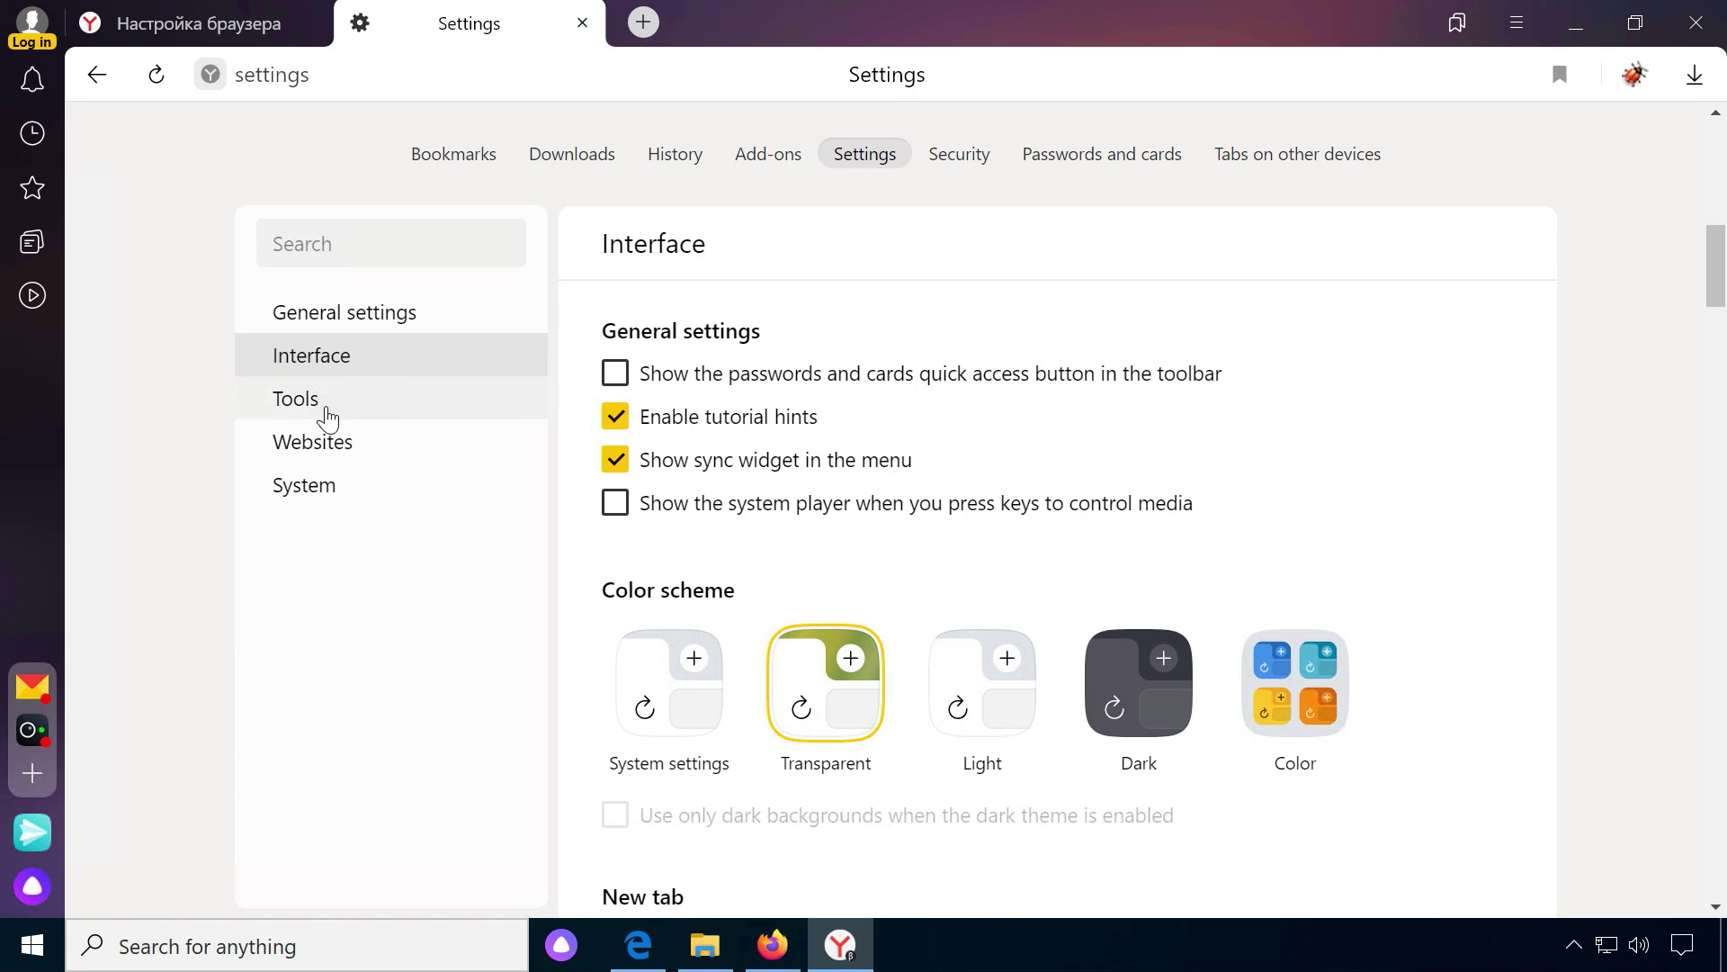
scroll(802, 521, "down", 1)
scroll(805, 514, "down", 3)
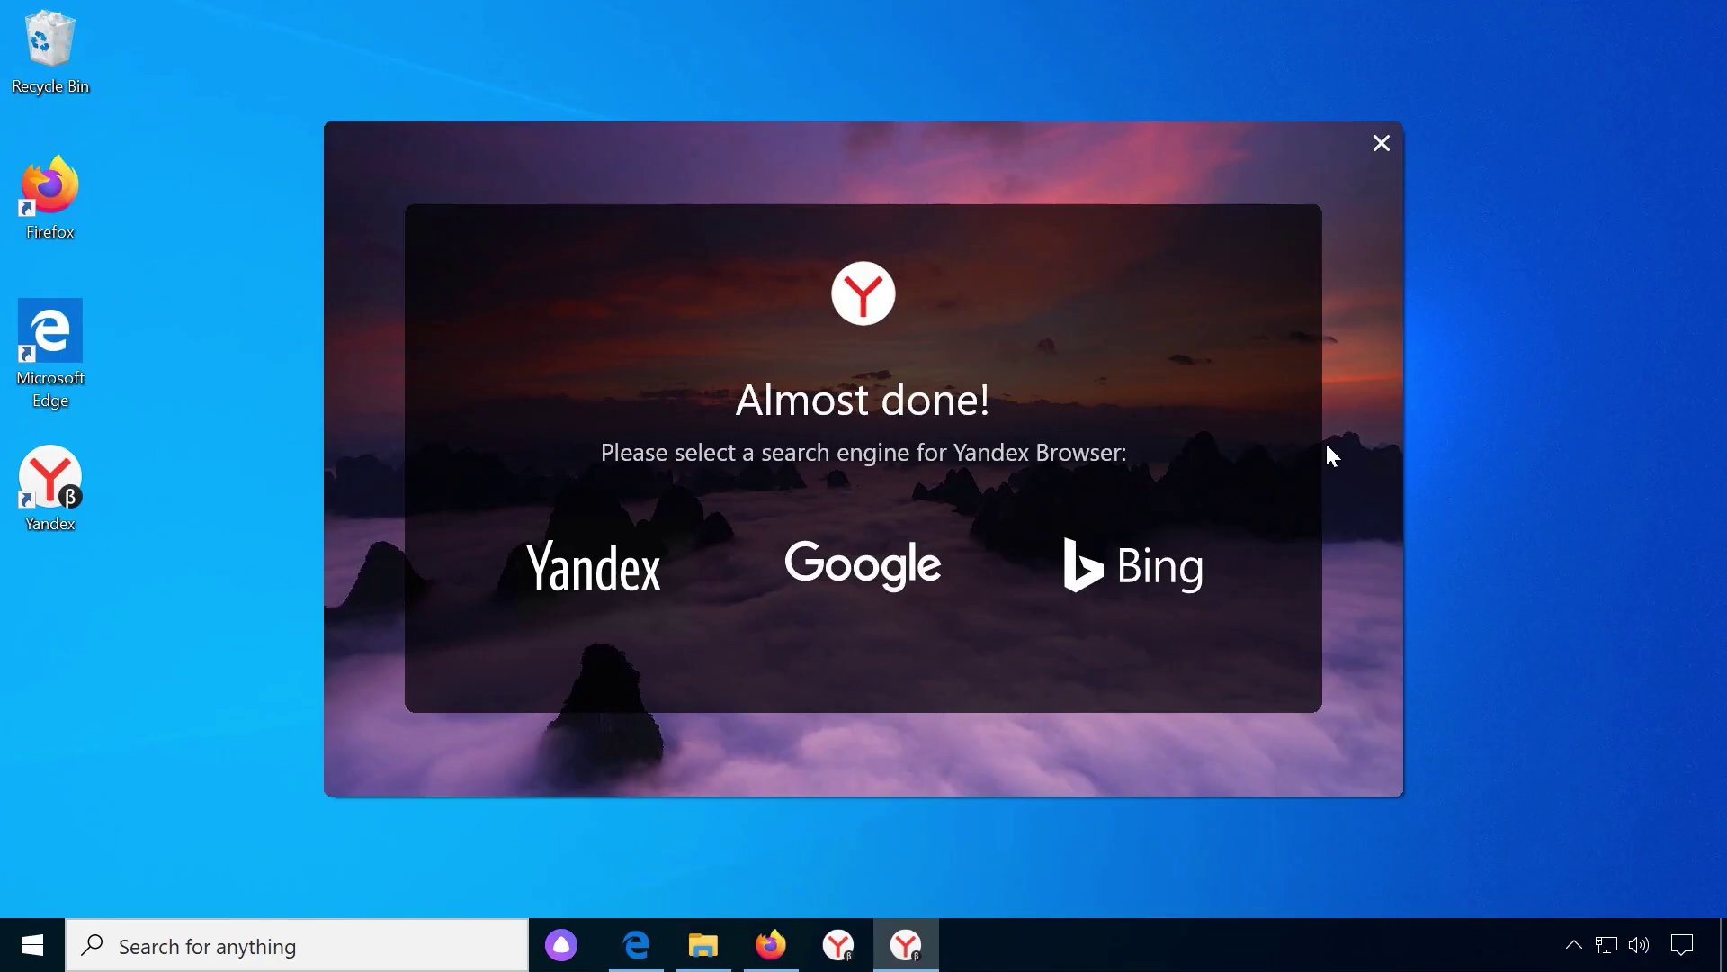
left_click(670, 592)
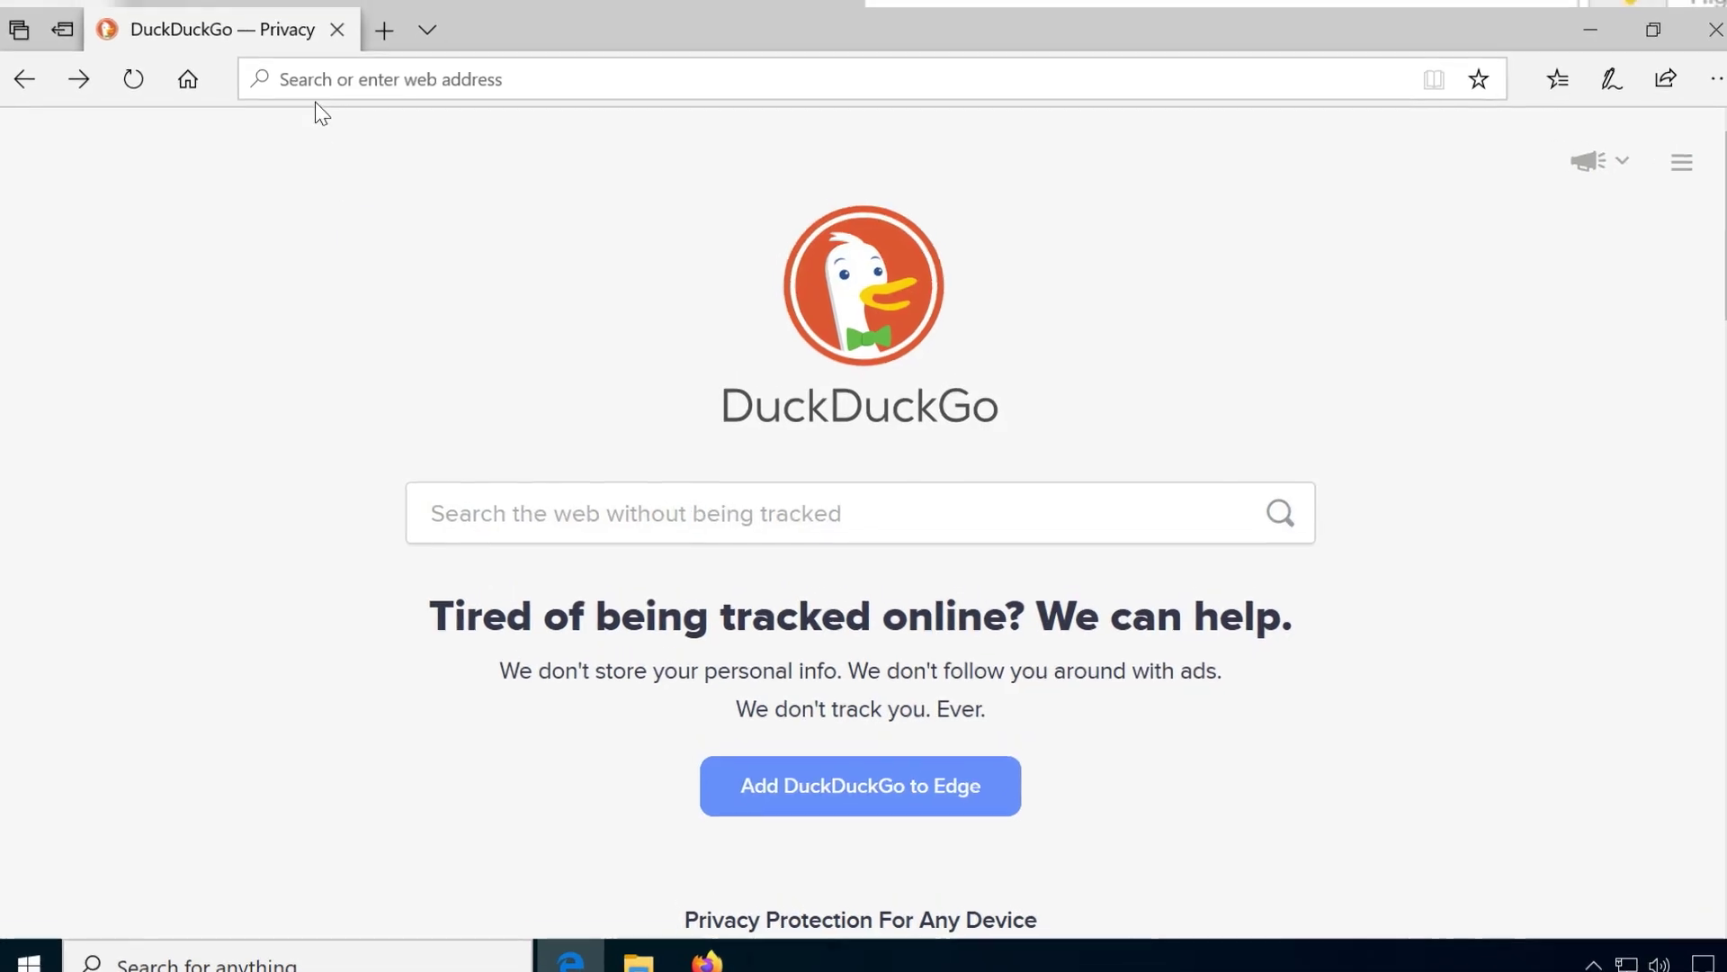
Start typing the search 123456789 in Edge's address bar
left_click(321, 117)
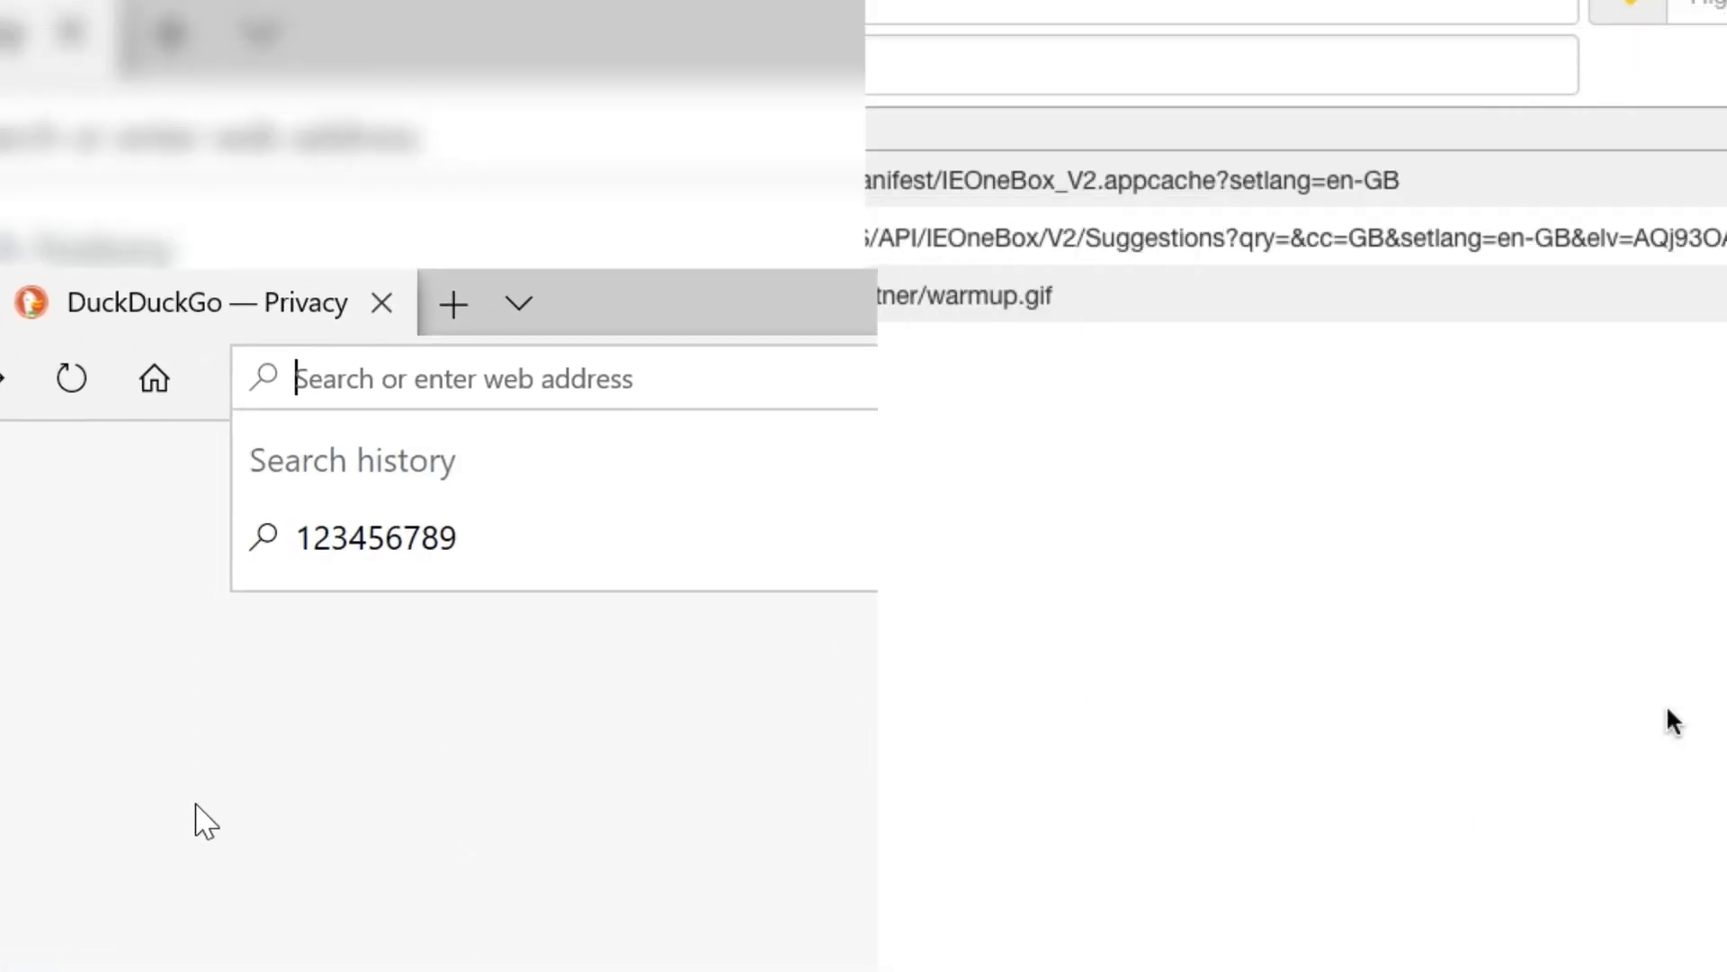
type("12")
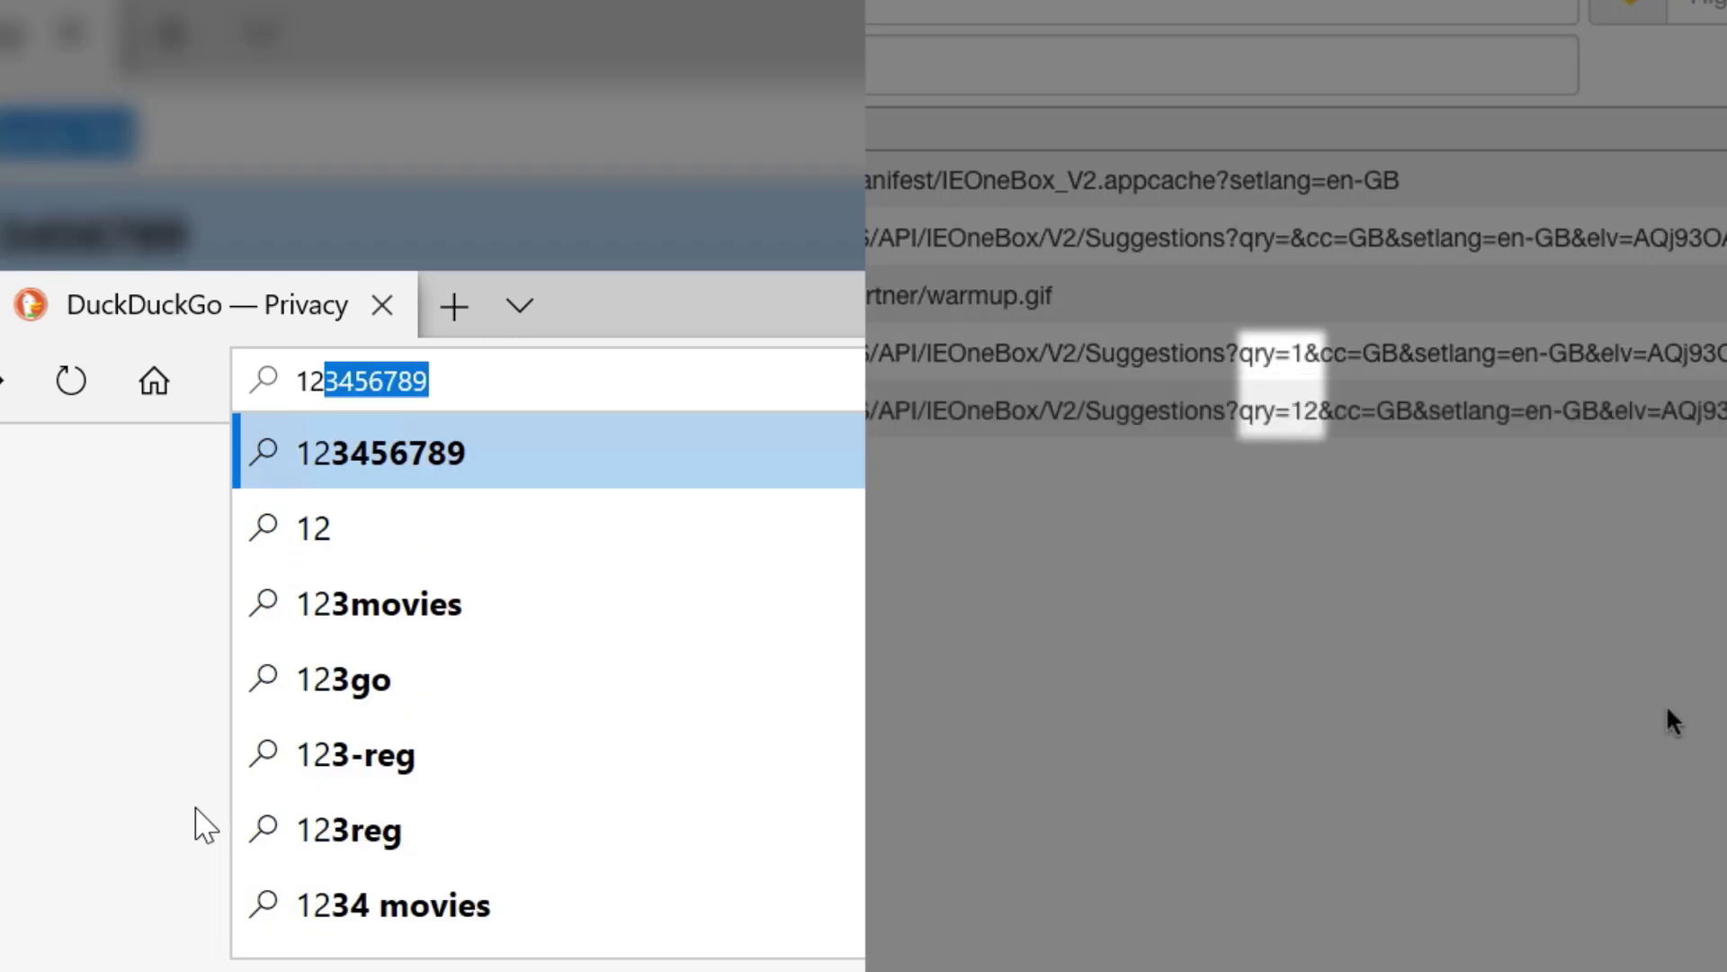
type("345")
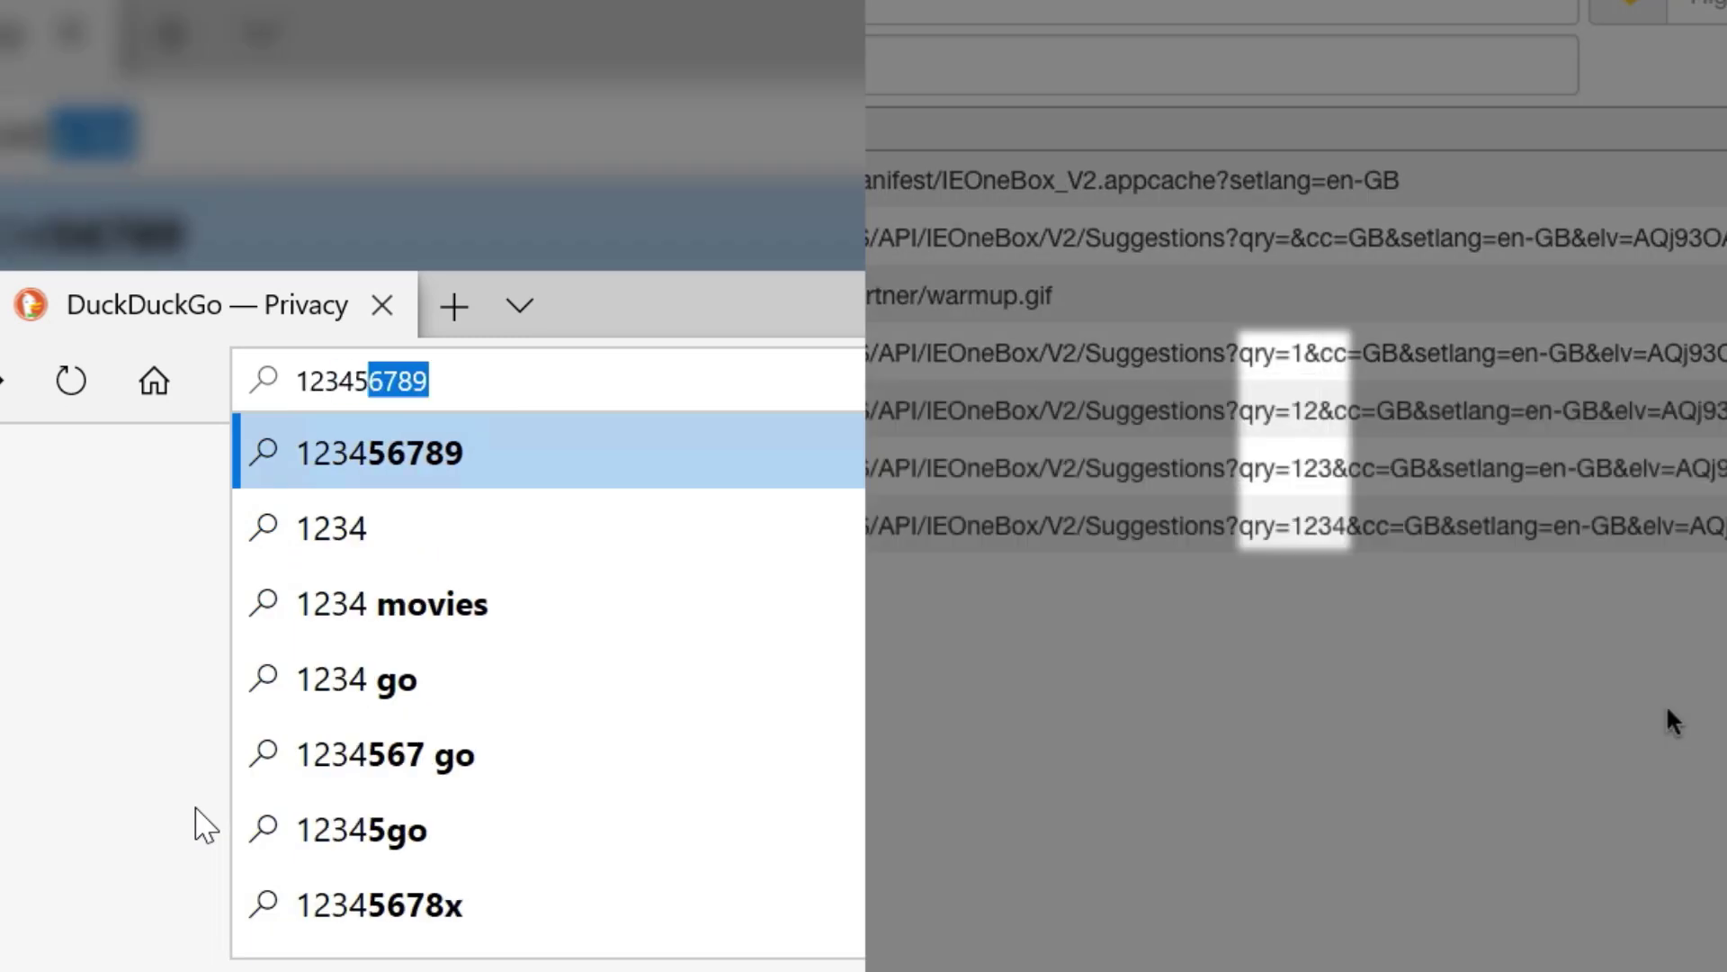
type("6")
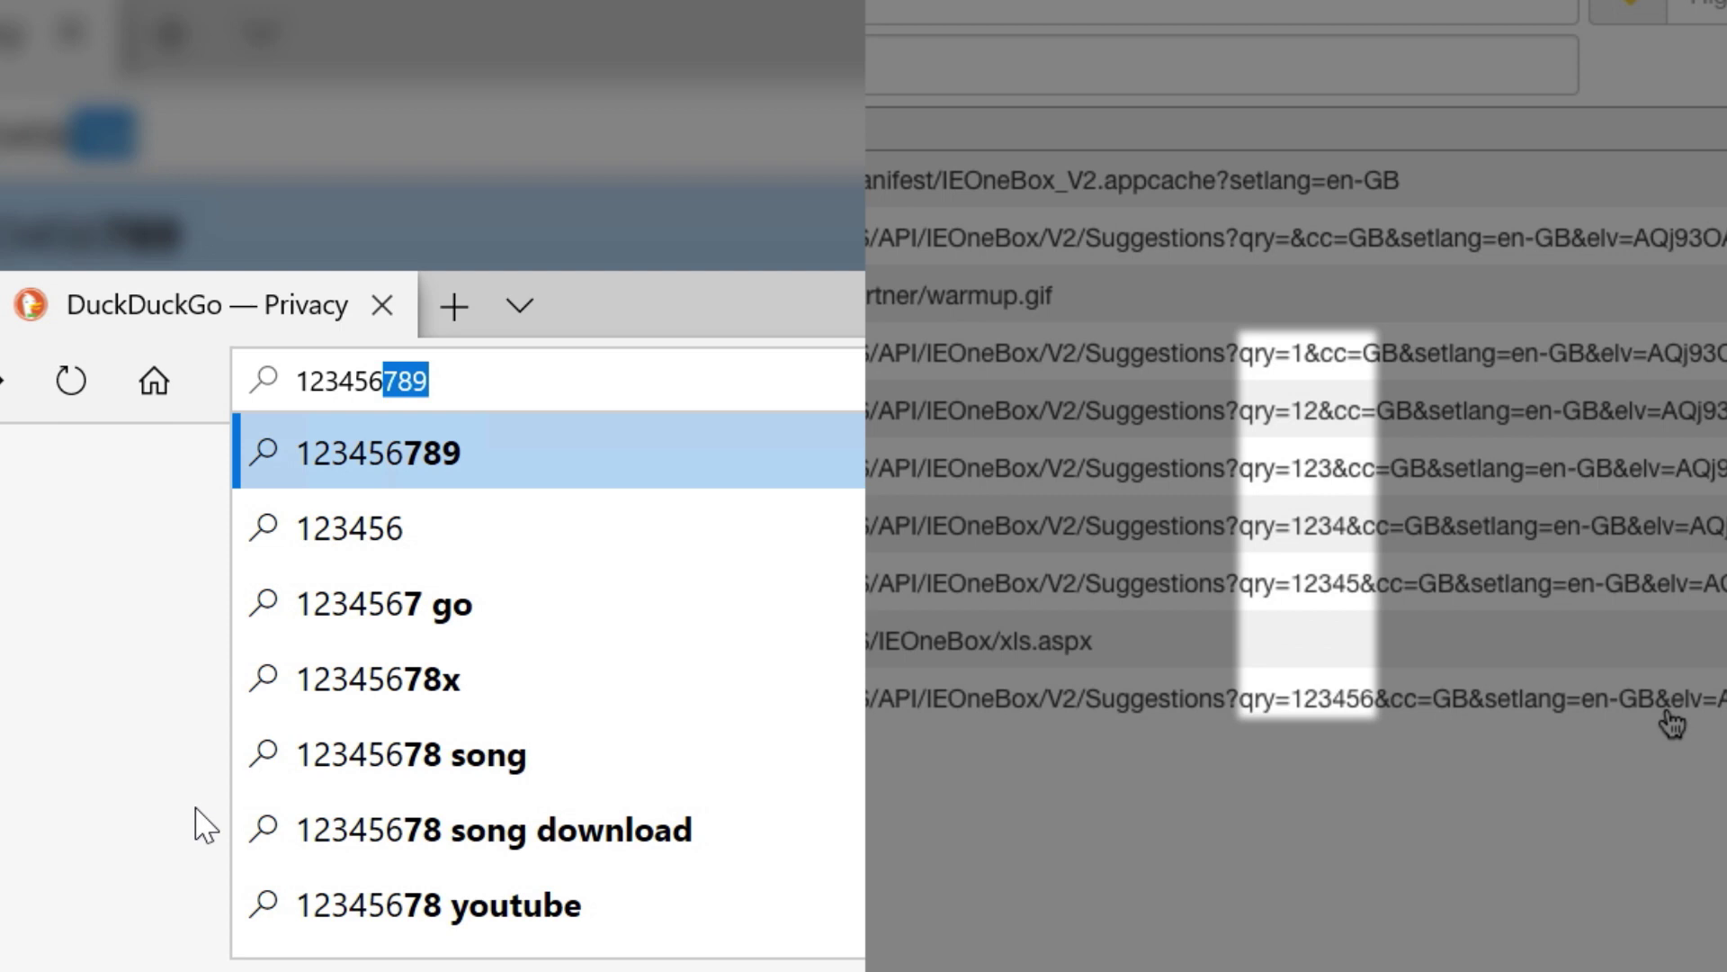
type("789")
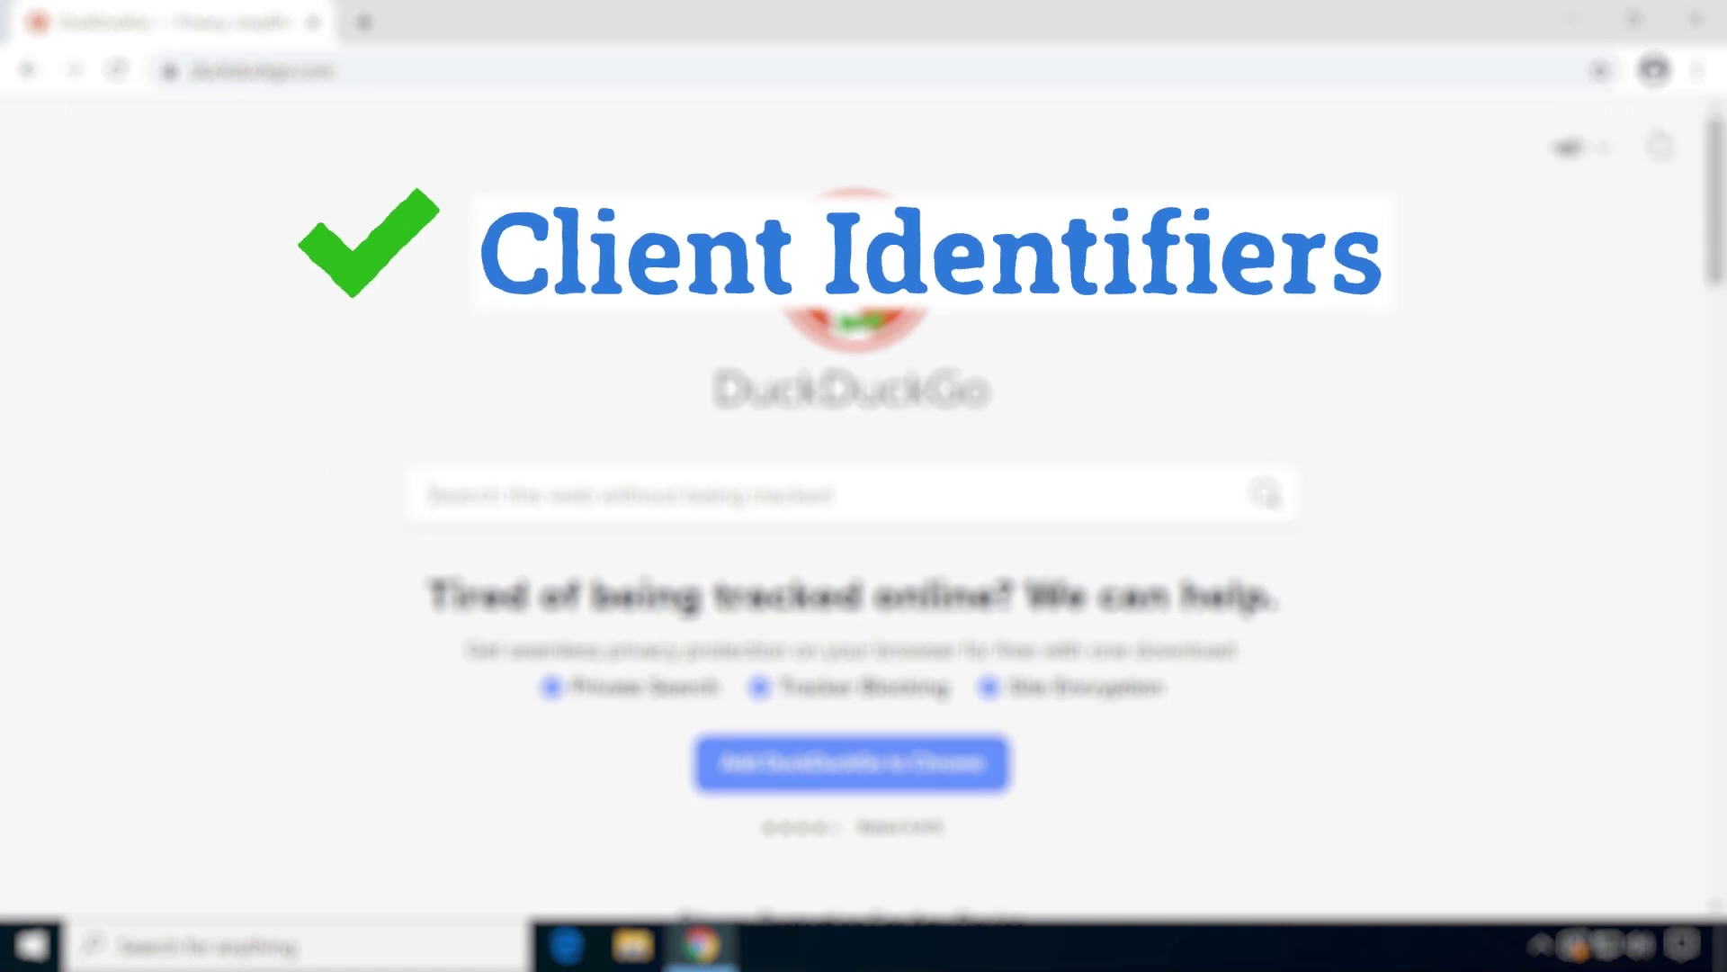
Browse Firefox settings, including Autofill, then open the Add-ons Manager from the menu
left_click(1695, 69)
left_click(1445, 489)
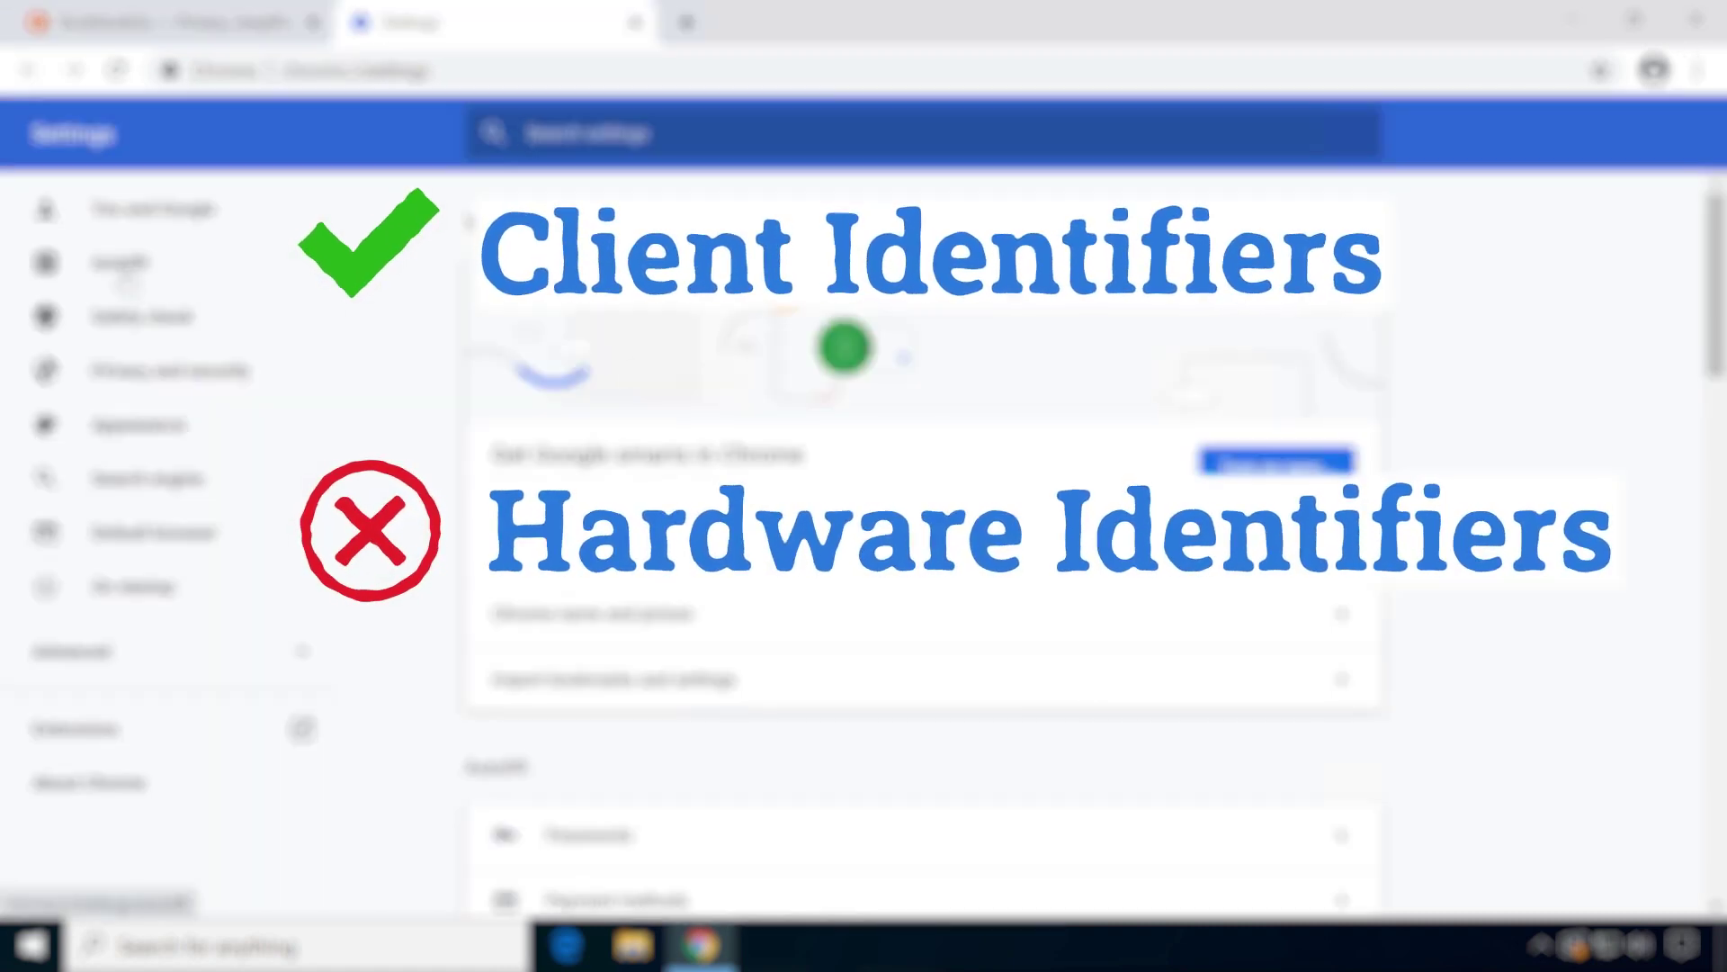
left_click(121, 266)
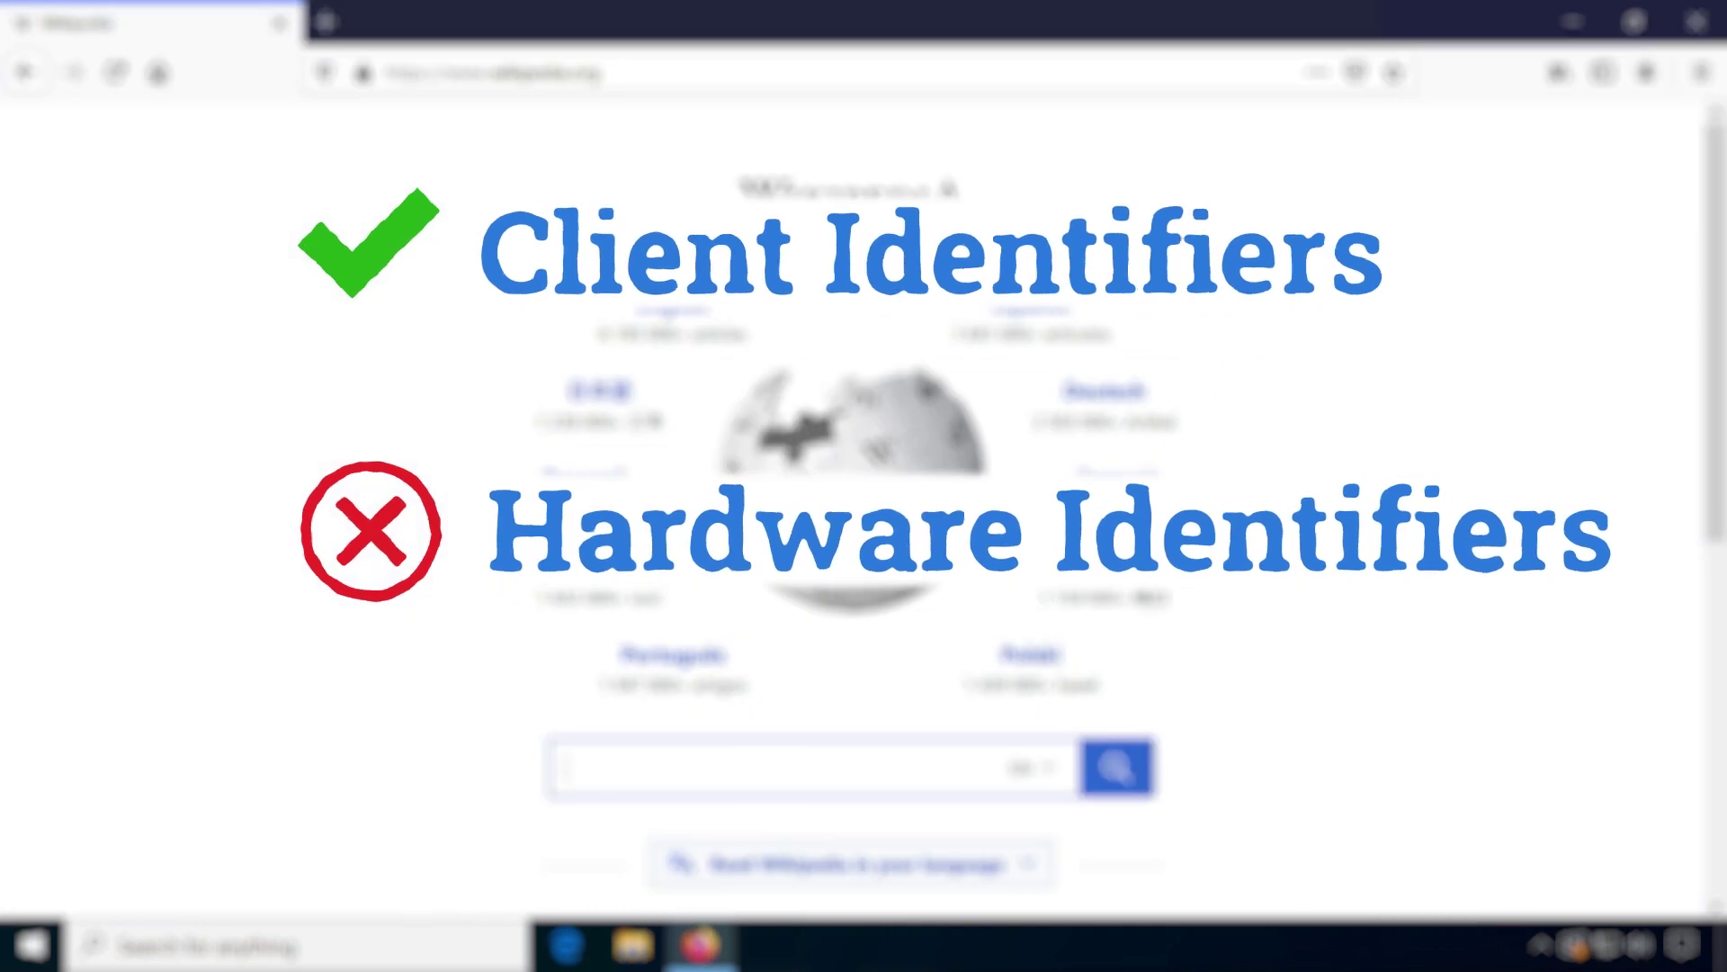
scroll(1427, 526, "down", 3)
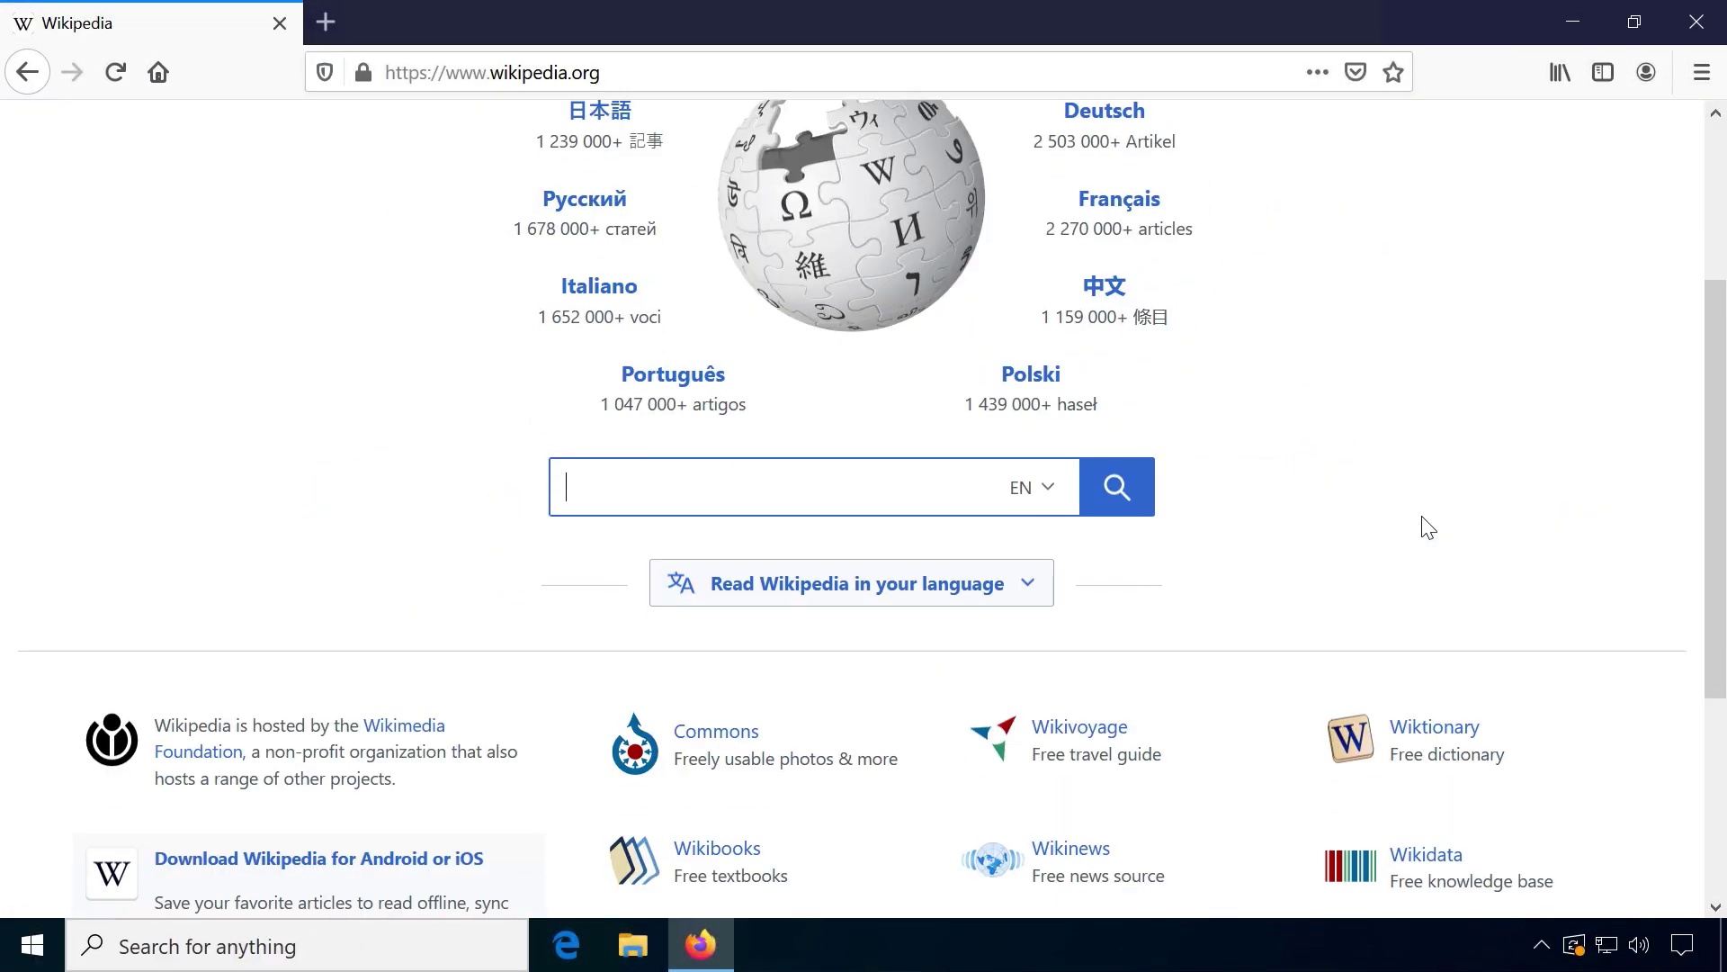
left_click(1700, 72)
left_click(1448, 459)
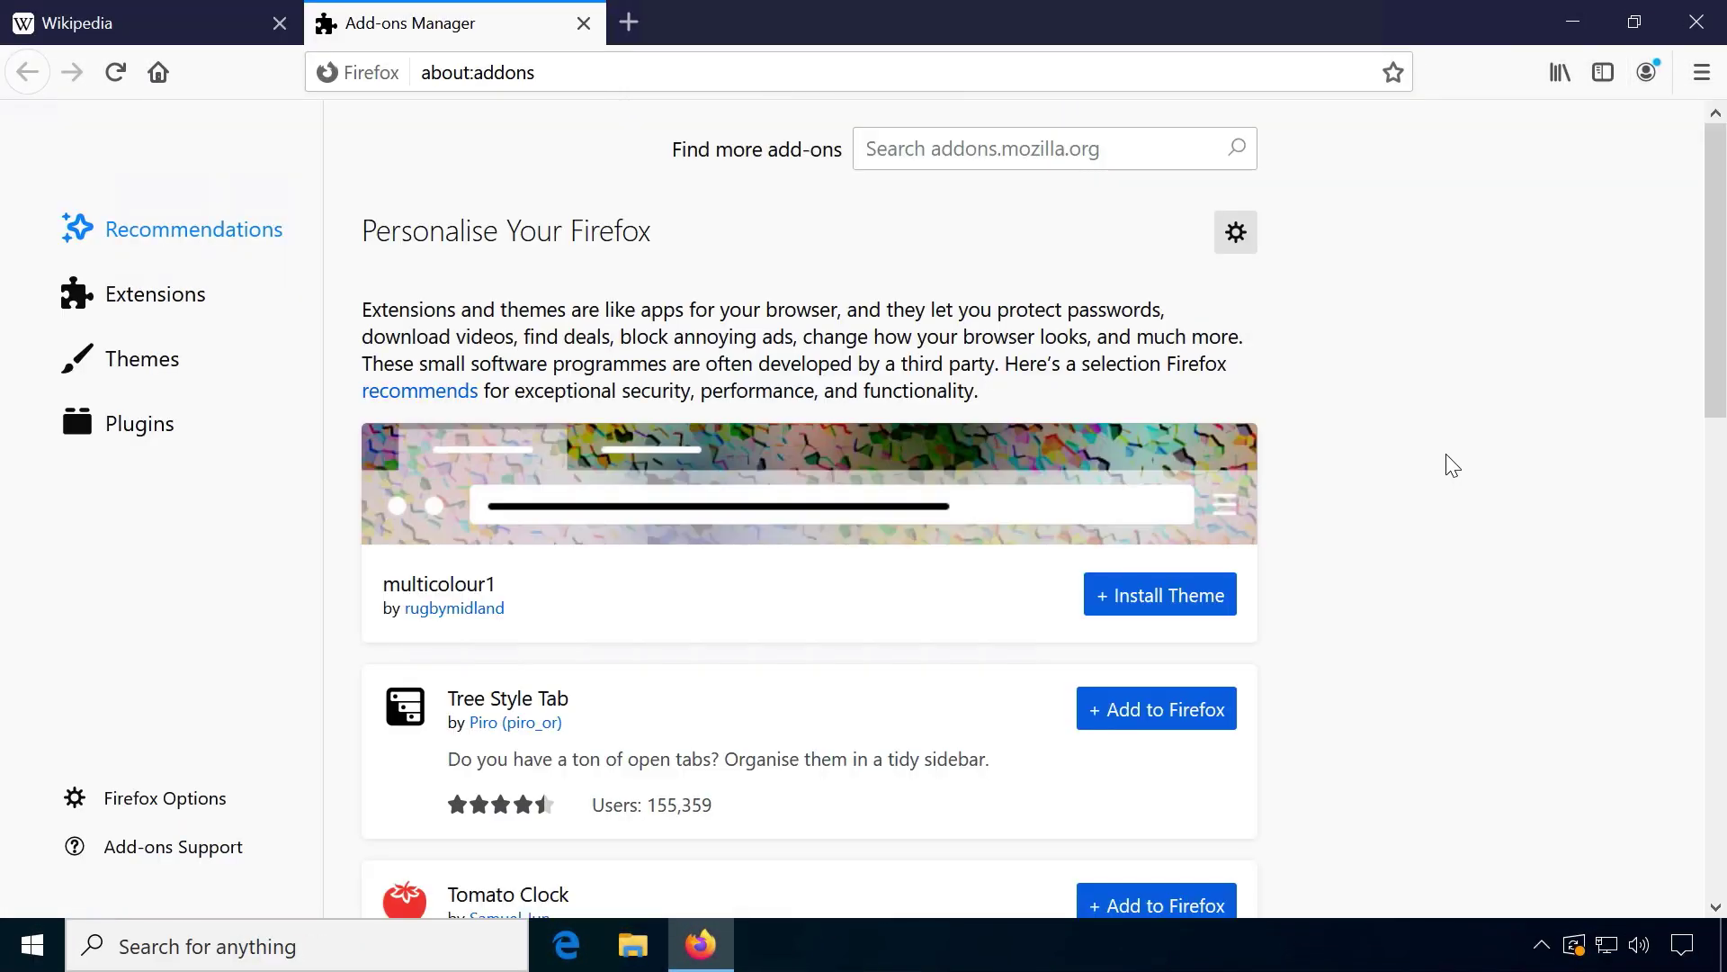
scroll(1448, 455, "down", 1)
scroll(1449, 453, "down", 3)
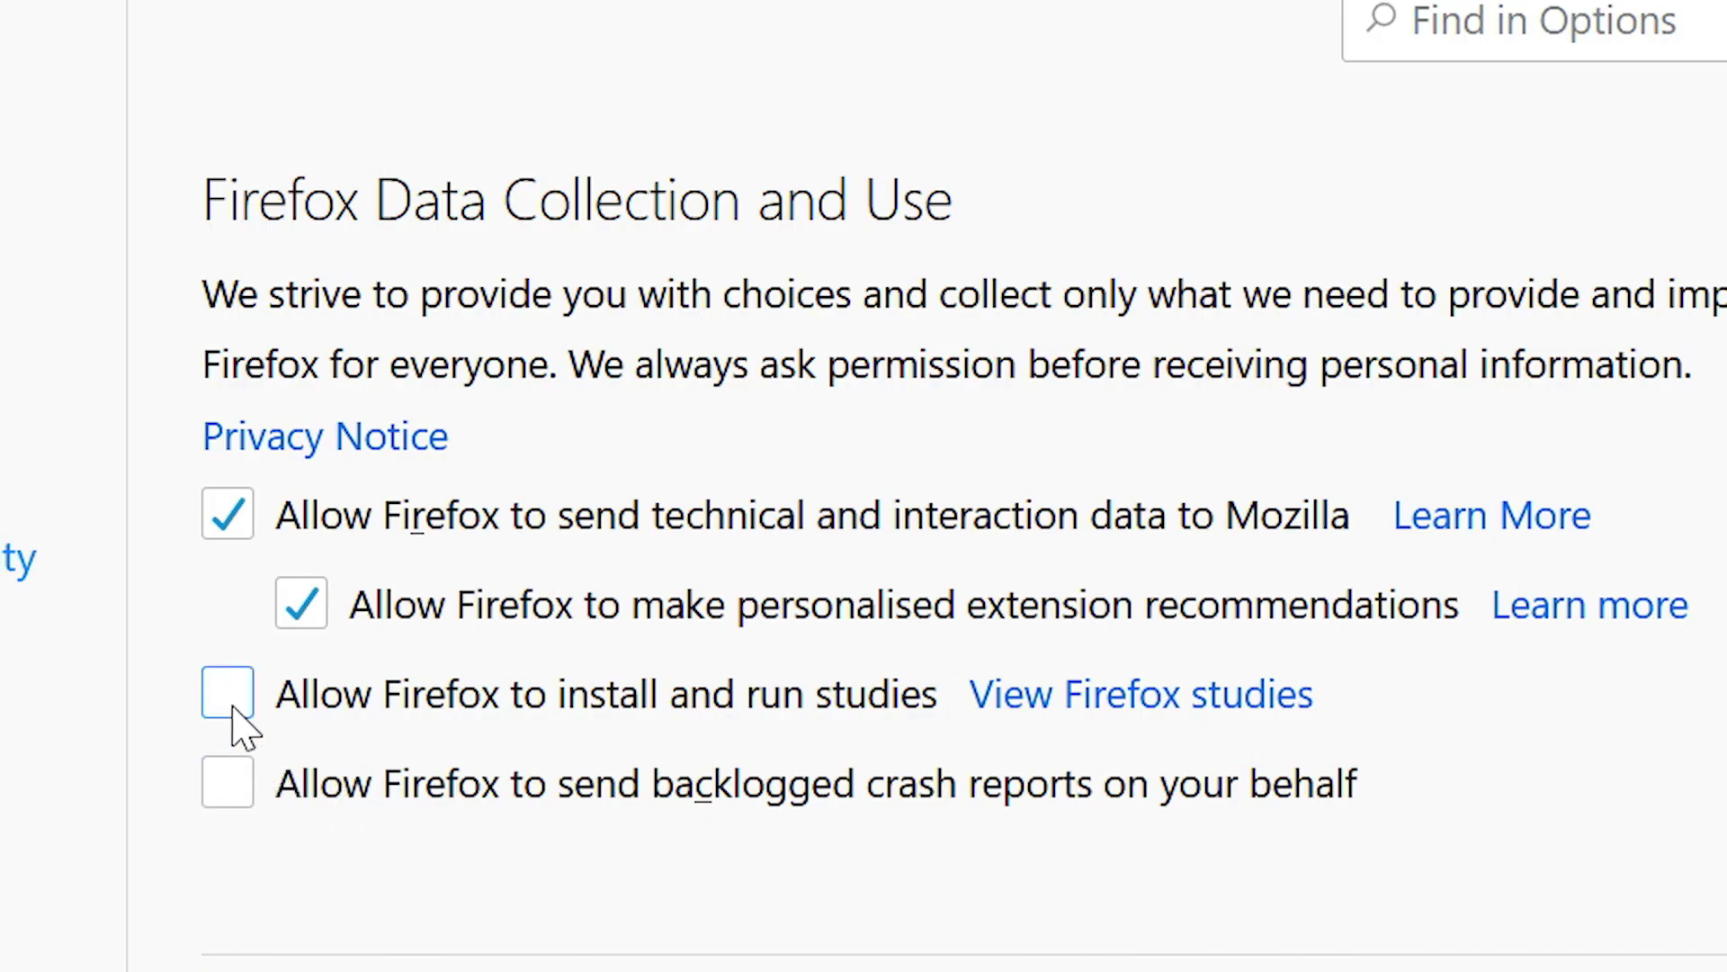
Uncheck 'Allow Firefox to send technical and interaction data to Mozilla' and close Firefox
left_click(239, 537)
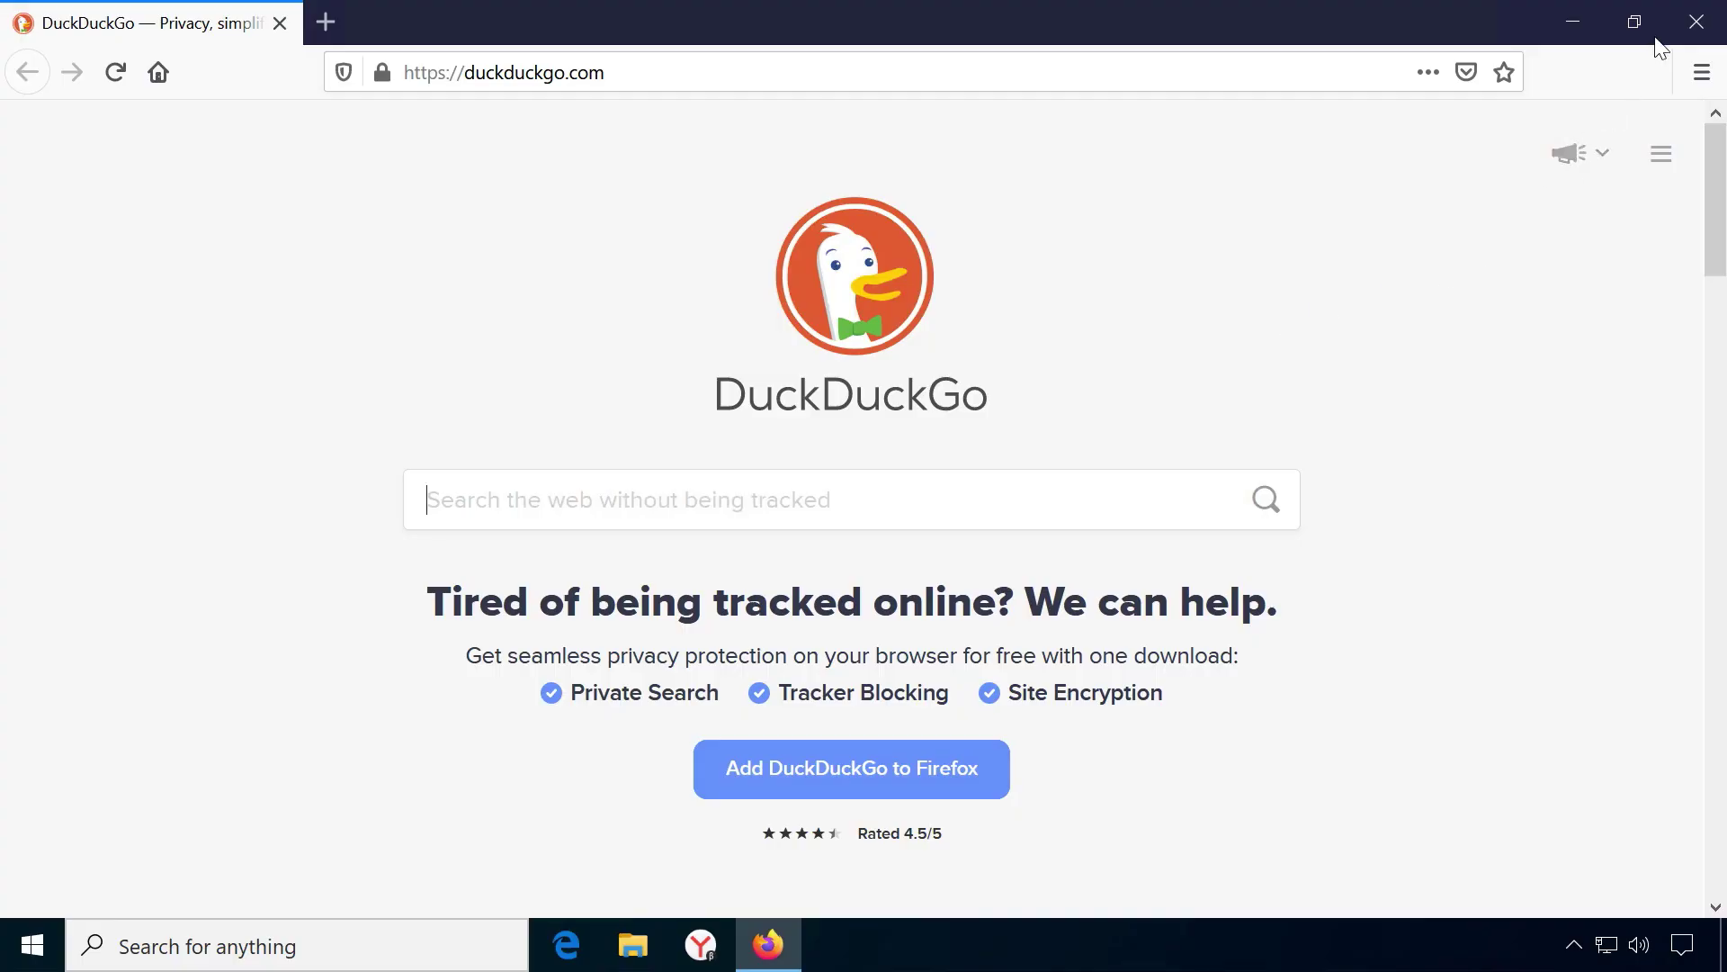
left_click(1696, 27)
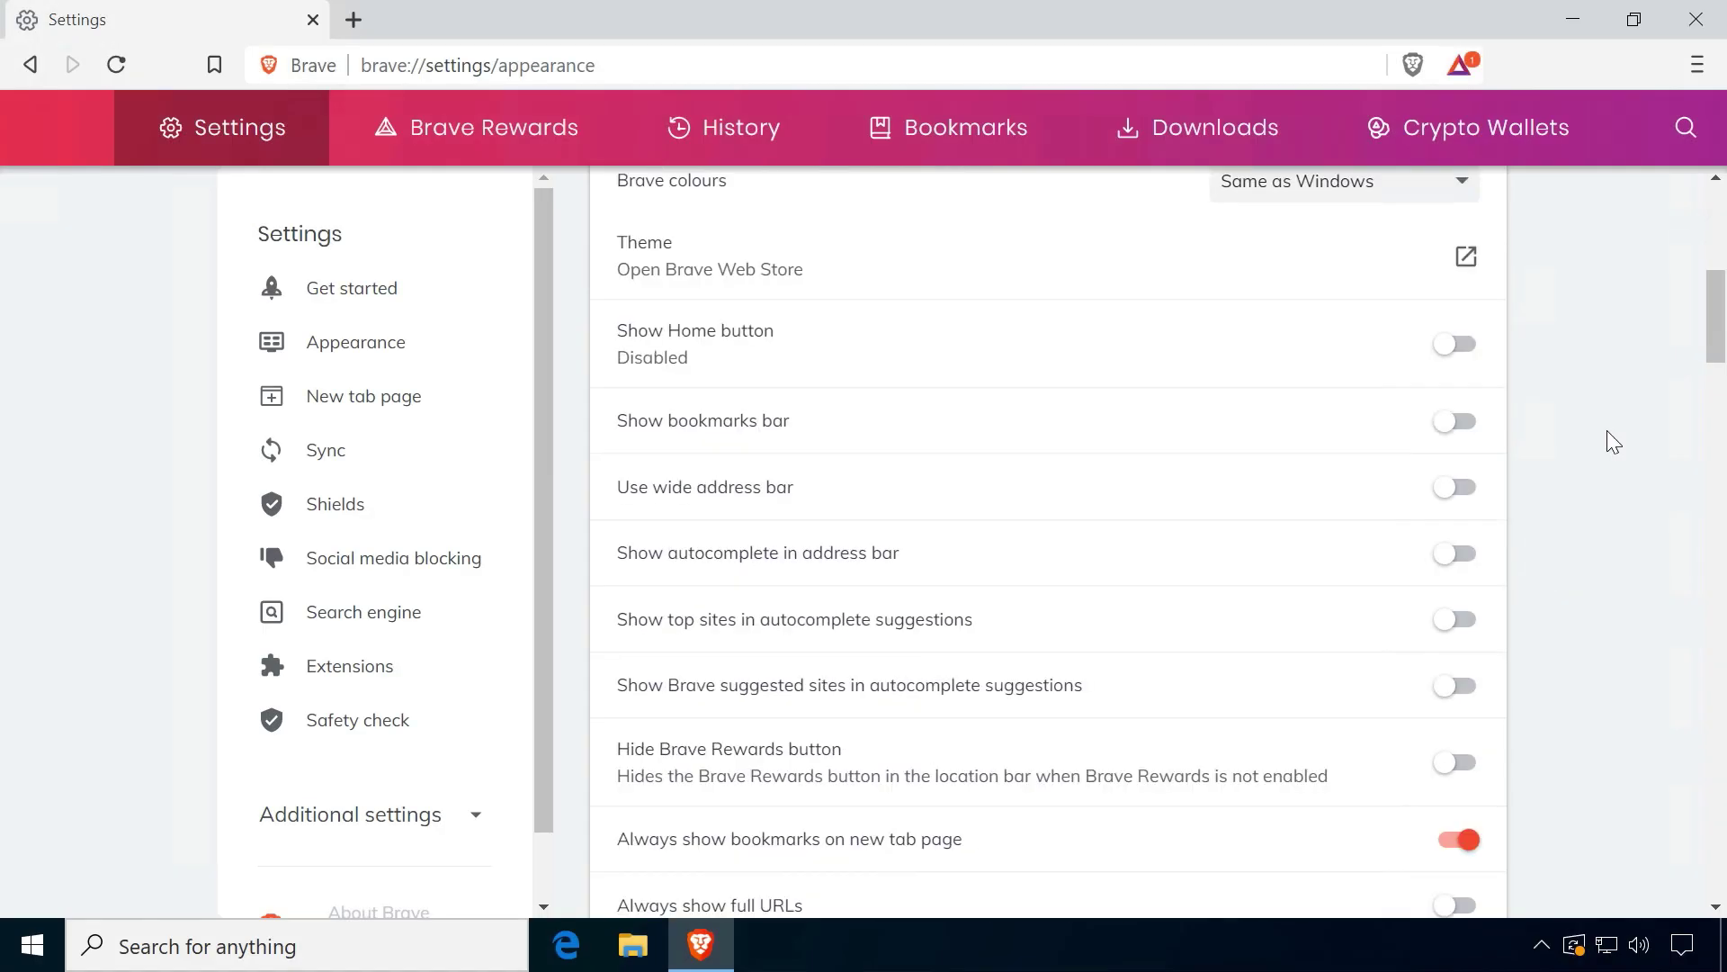
scroll(1608, 431, "down", 1)
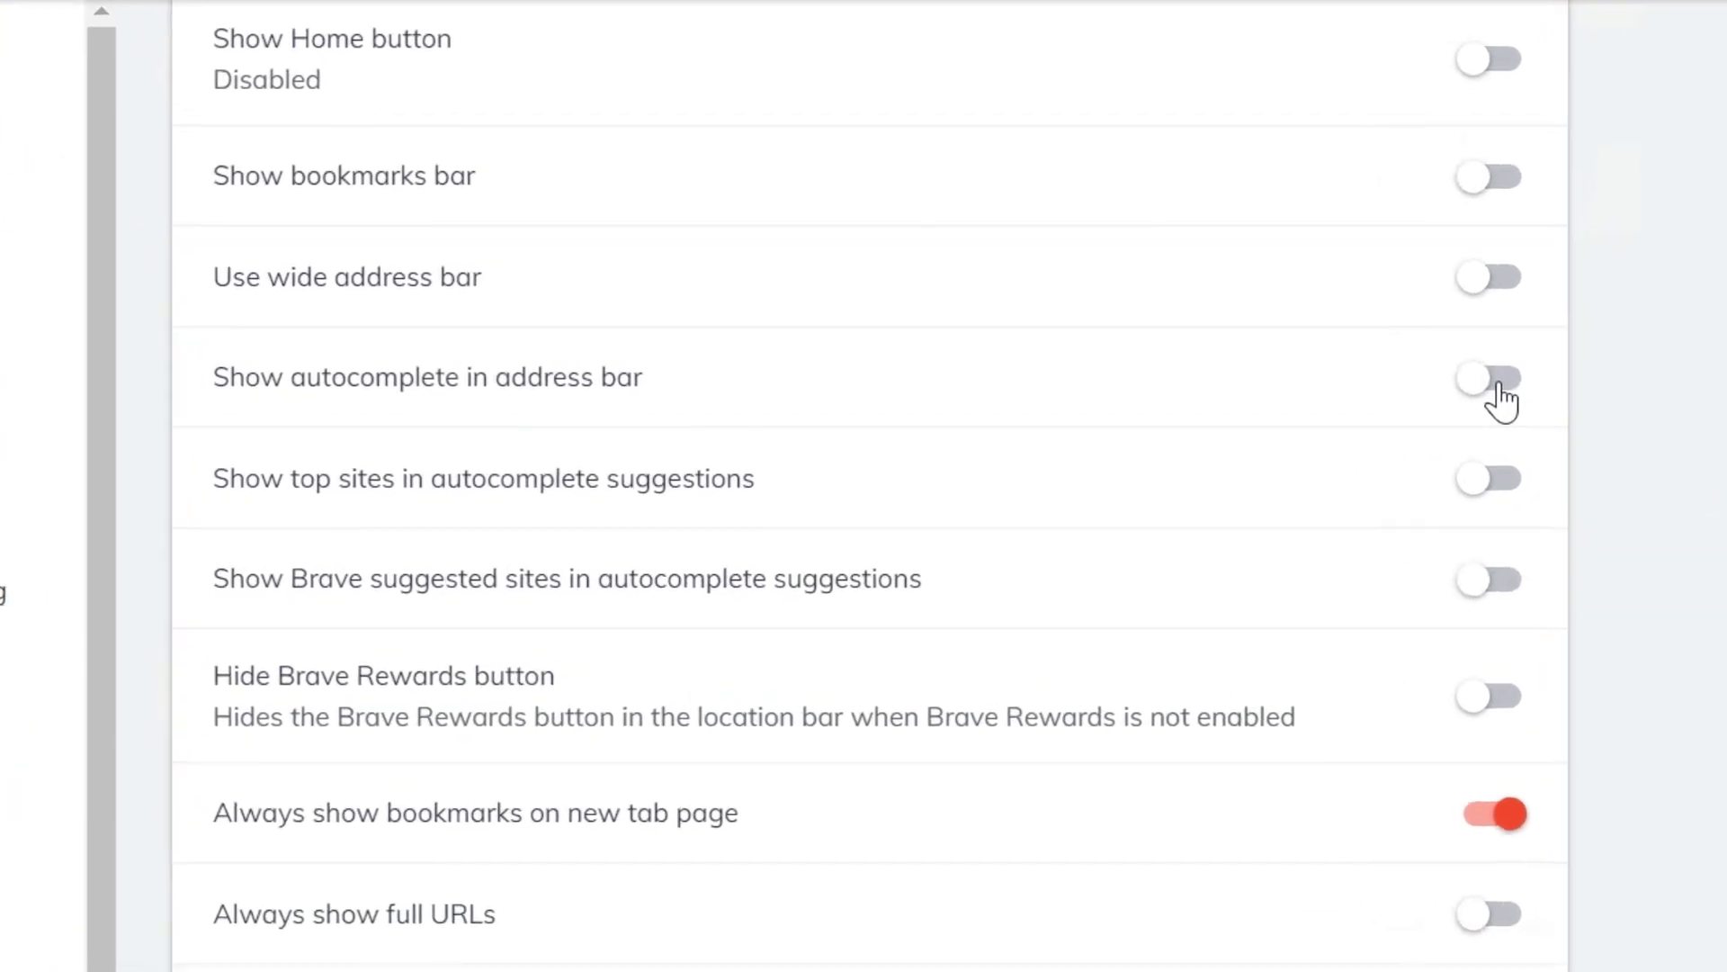
Switch on the 'Show autocomplete in address bar' toggle in Brave's appearance settings
left_click(1500, 398)
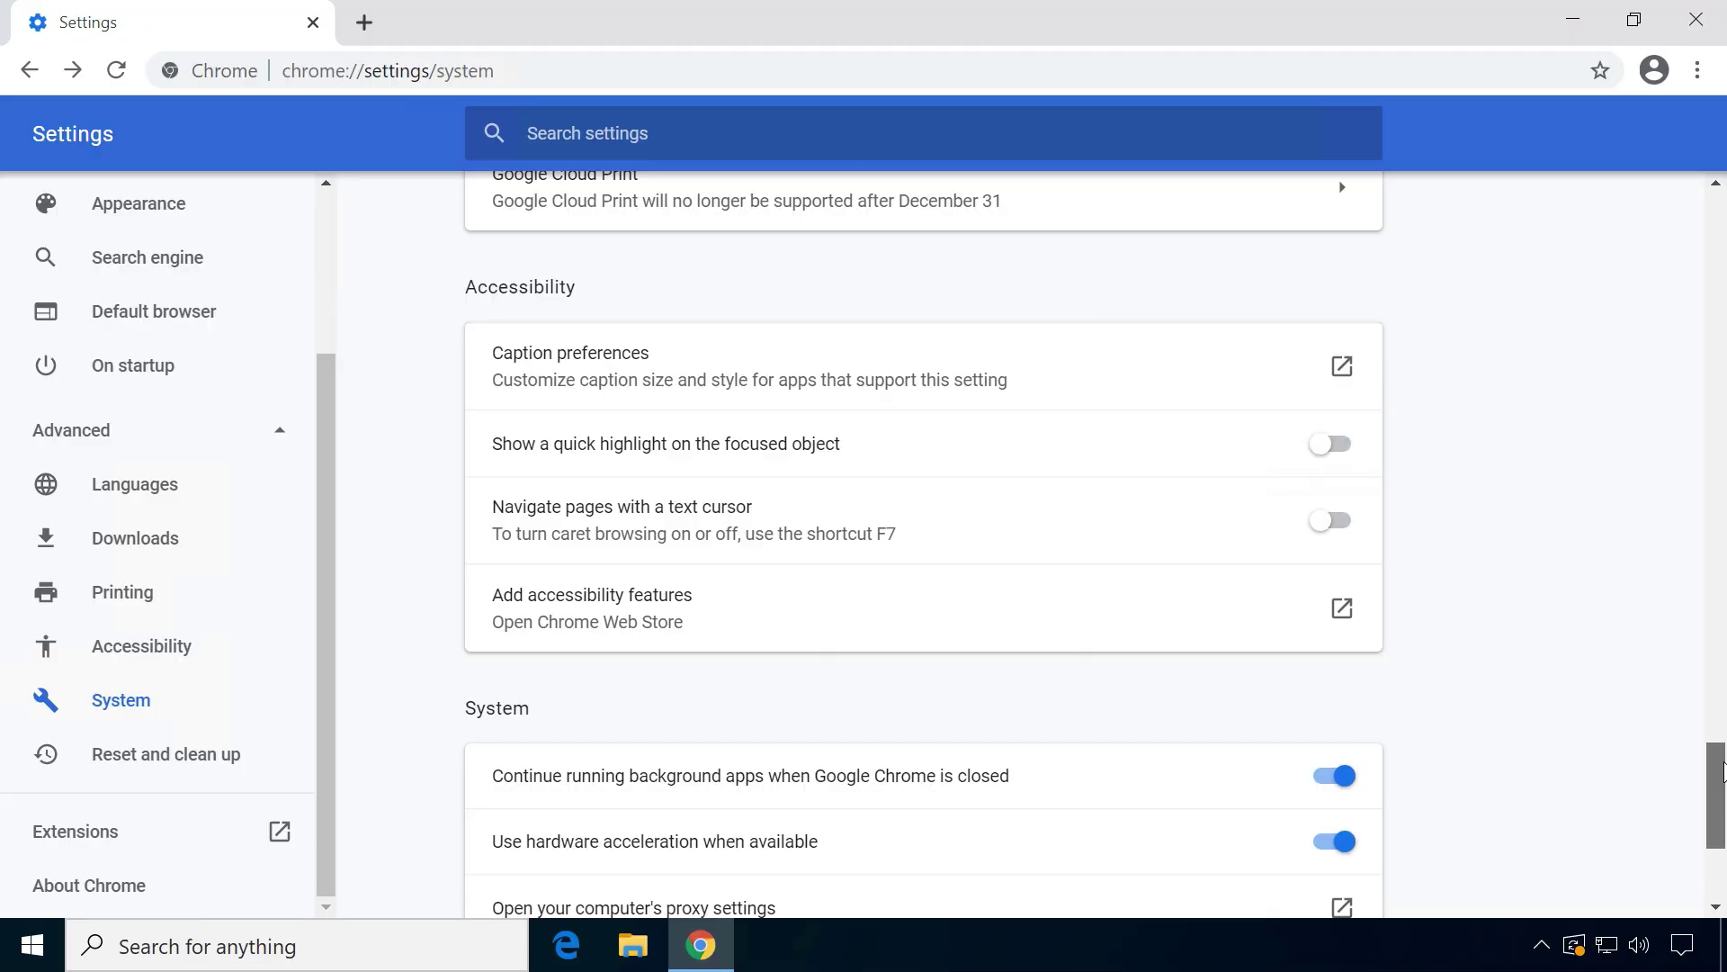
left_click_drag(1721, 769, 1721, 822)
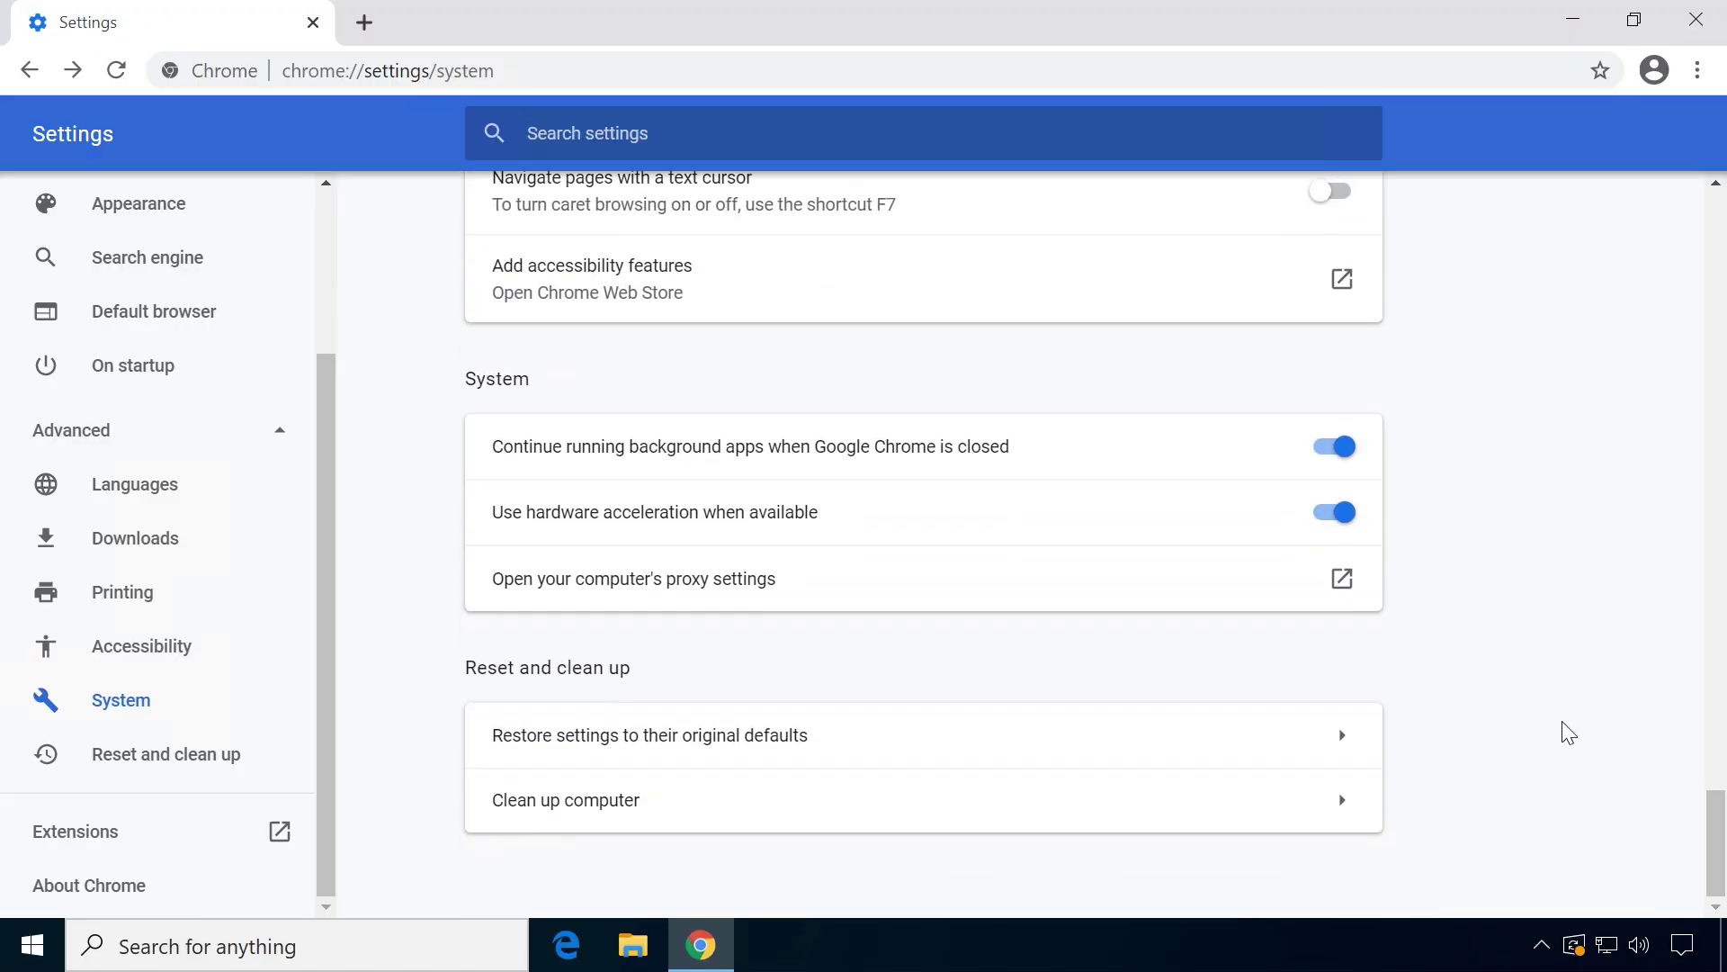
Turn off 'Continue running background apps when Google Chrome is closed' in System settings
left_click(1334, 461)
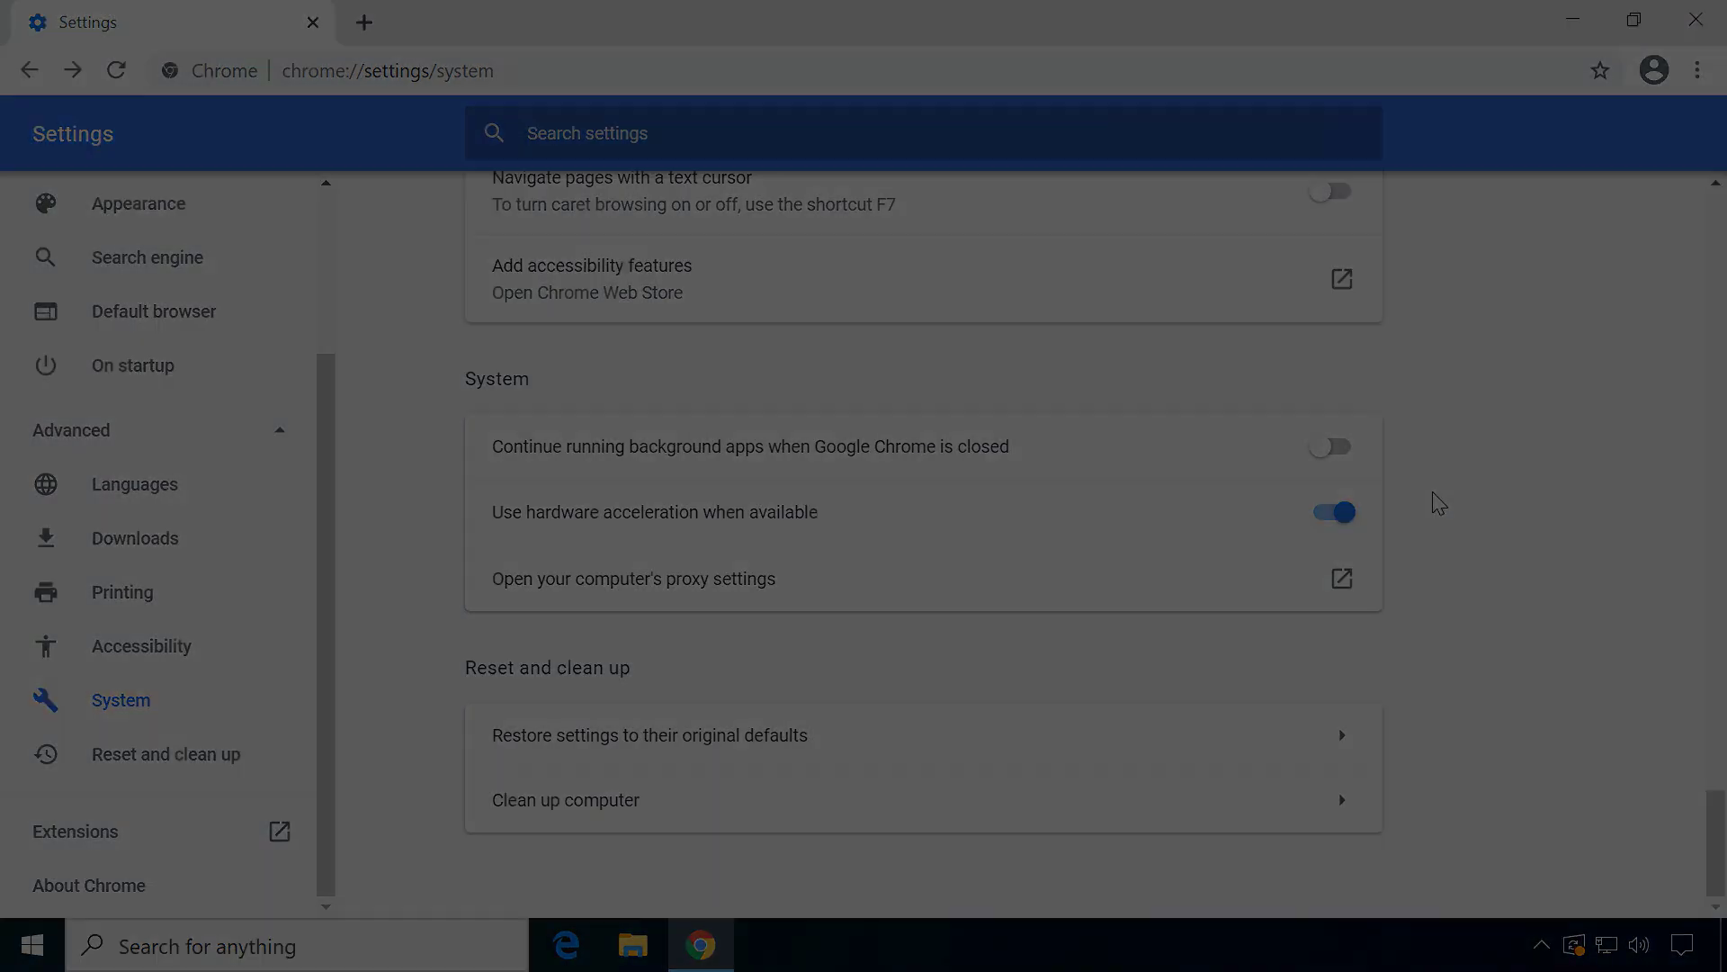